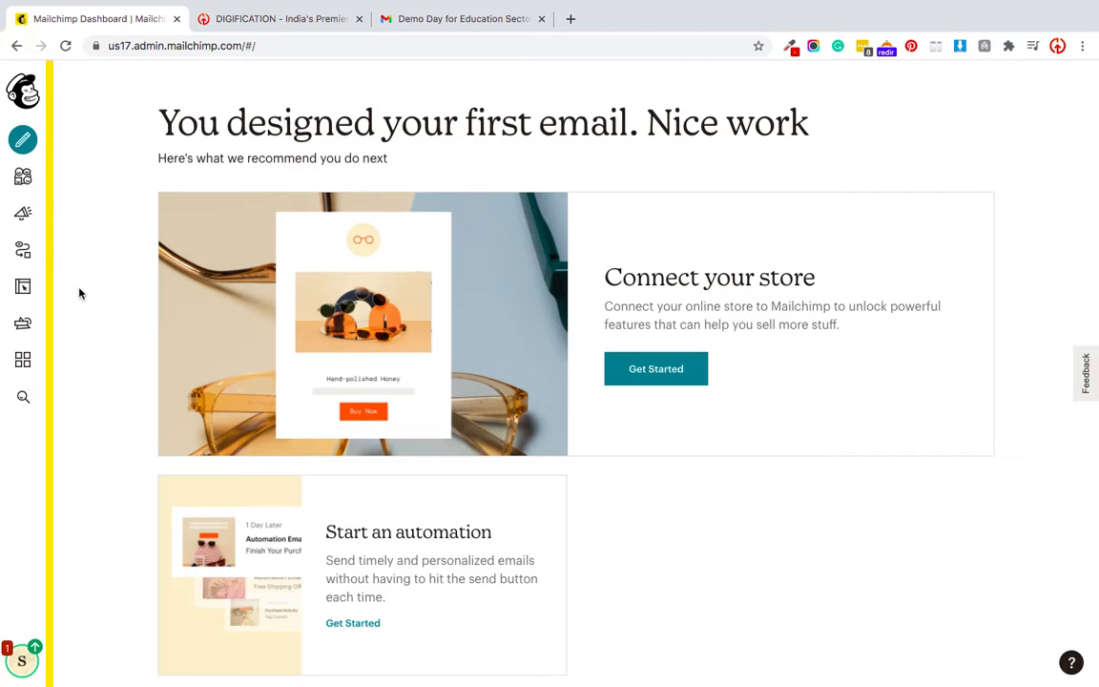
Start an automated 'Welcome new subscribers' email campaign using the Single email option.
left_click(24, 144)
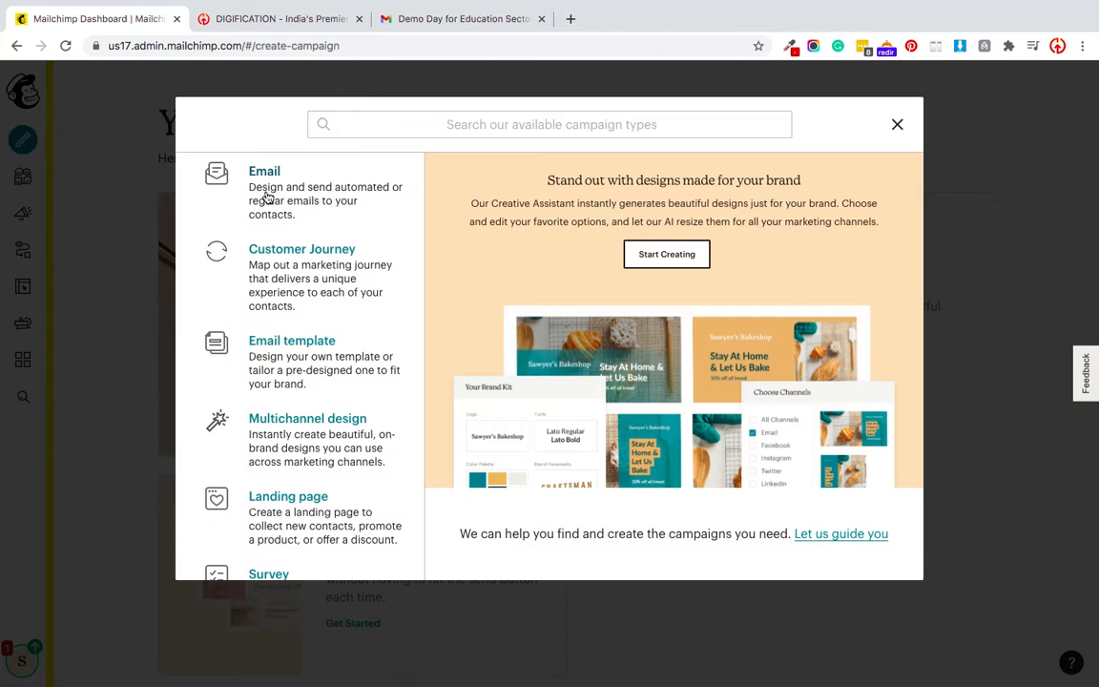
left_click(268, 196)
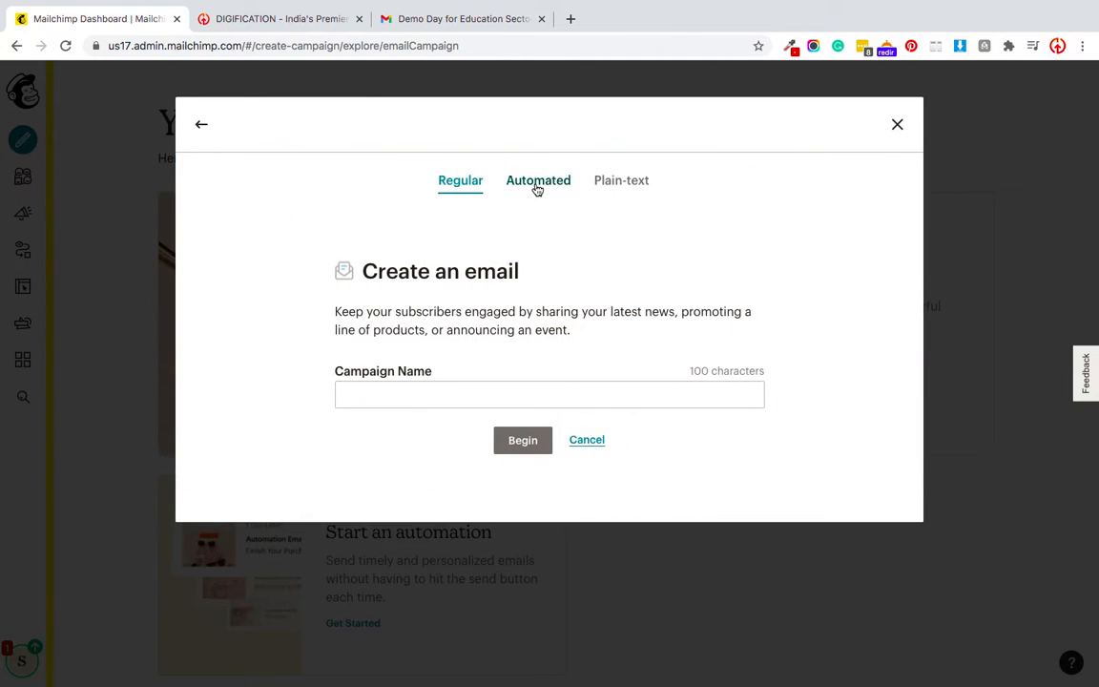
left_click(537, 183)
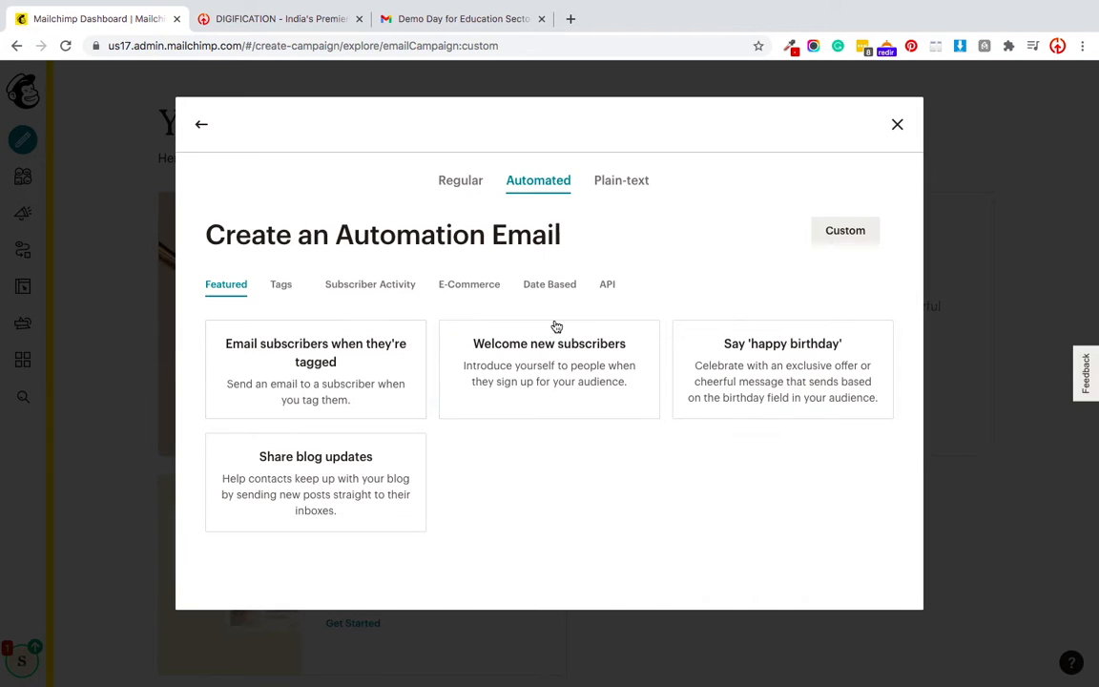
left_click(507, 378)
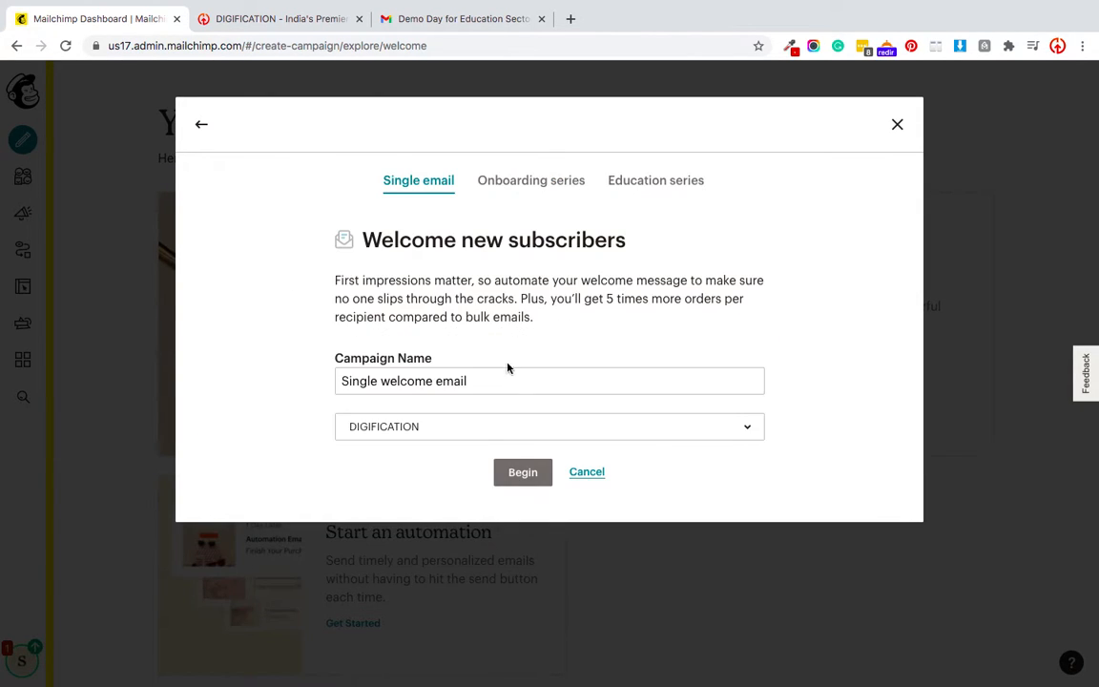
left_click(540, 186)
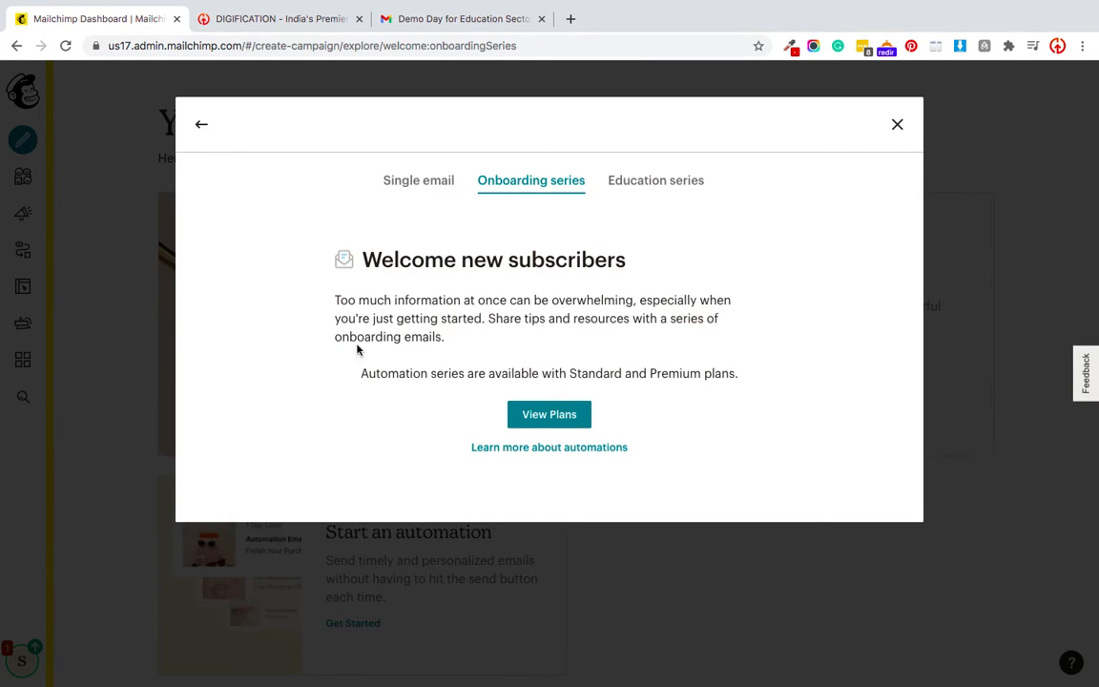
left_click(404, 190)
Rename the campaign 'Welcome email' and select the DIGIFICATION audience.
left_click(416, 379)
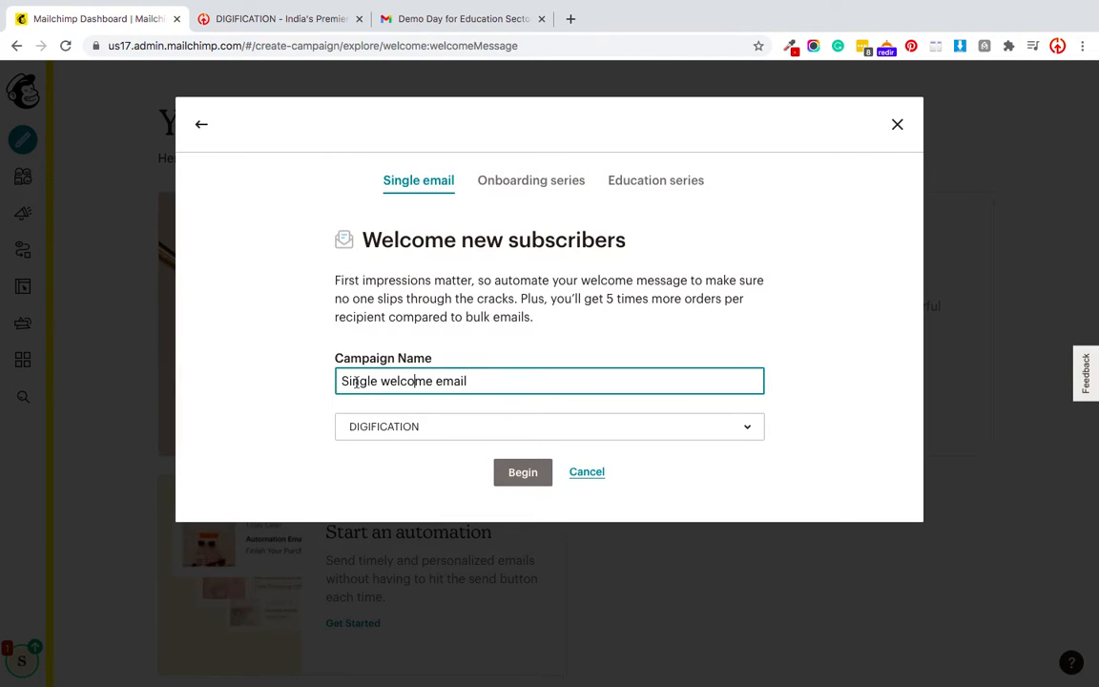
left_click_drag(384, 381, 319, 380)
key("BackSpace")
key("Delete")
type("W")
left_click(546, 431)
left_click(355, 500)
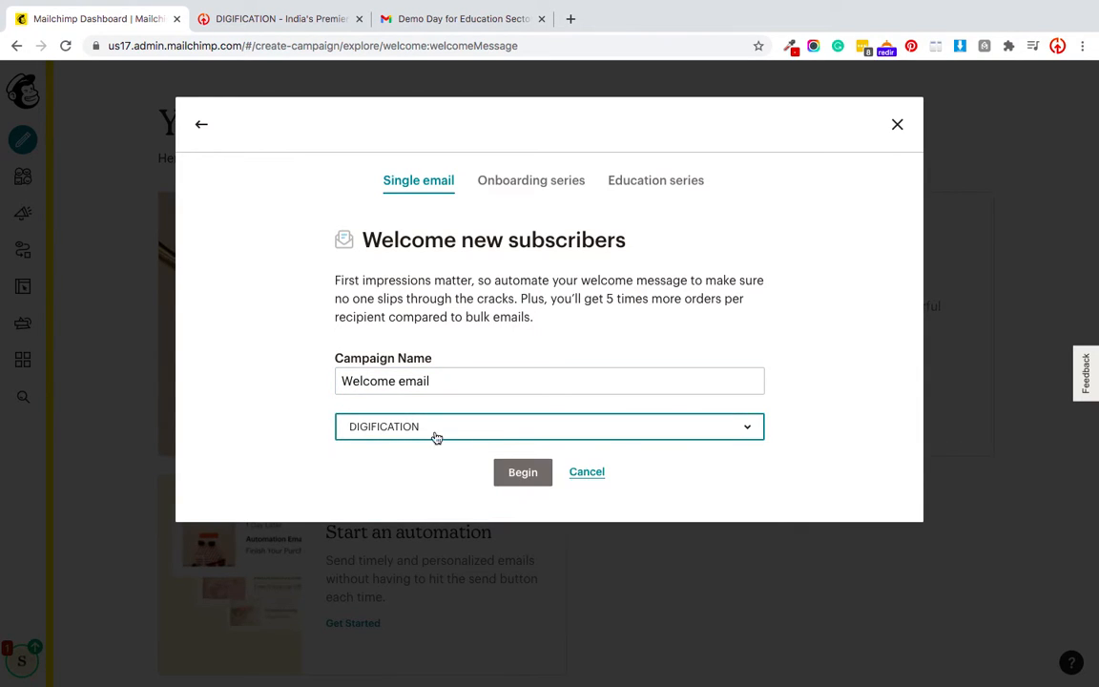
Begin the Welcome email draft, review its subject line without changes, and open the design editor.
left_click(520, 473)
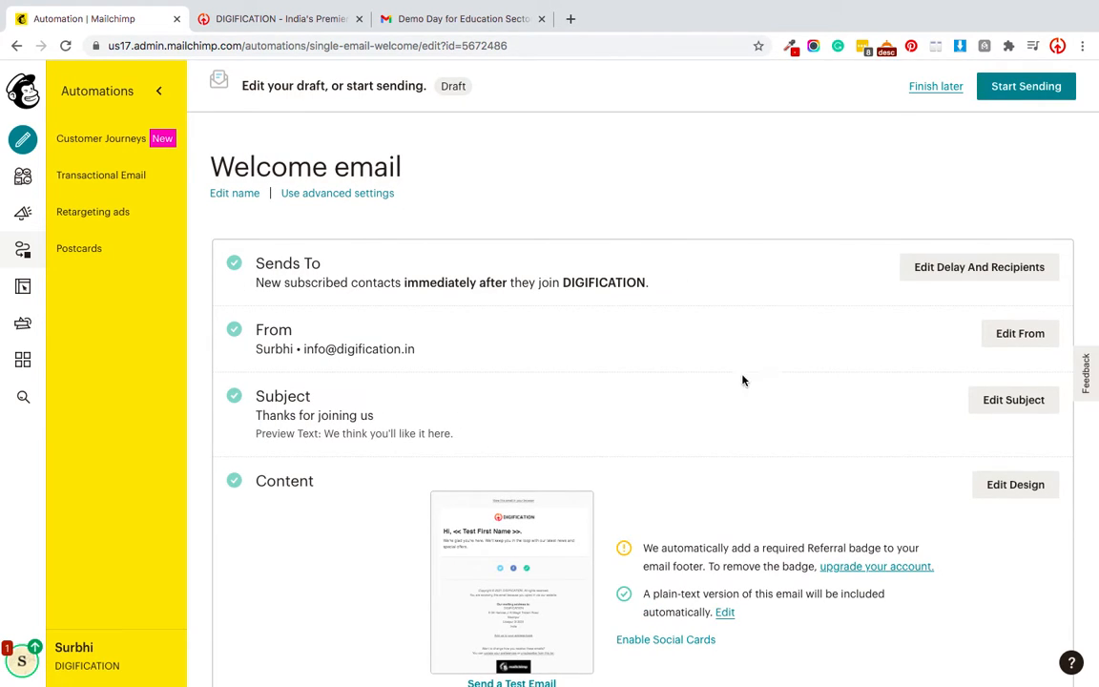
scroll(743, 381, "down", 2)
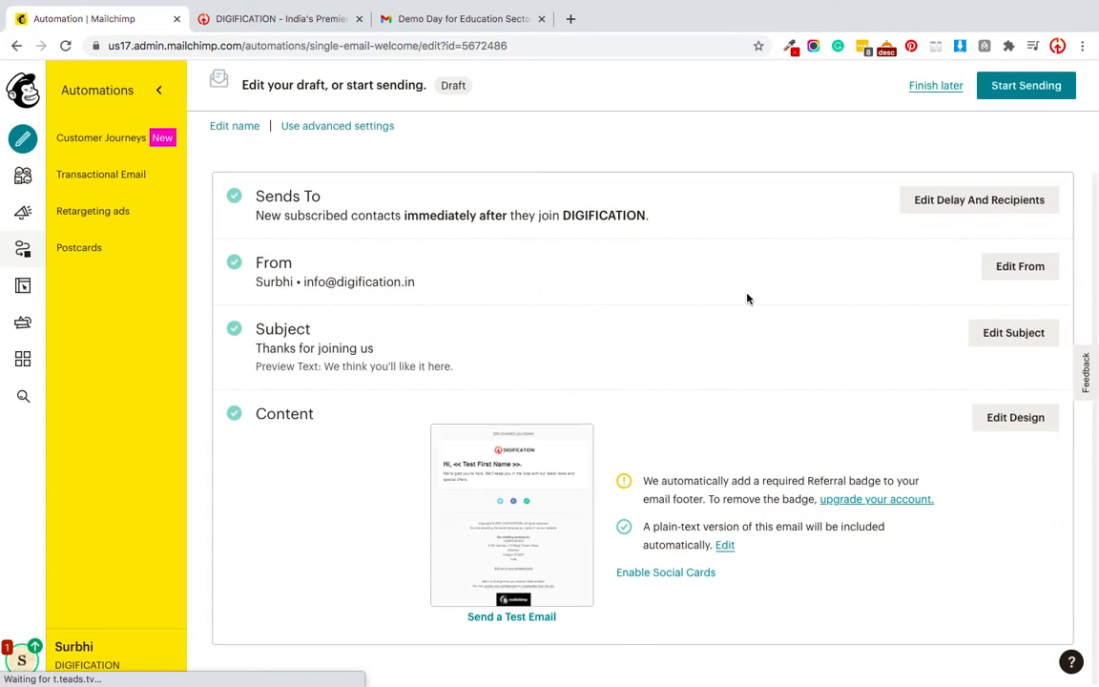
left_click(1004, 339)
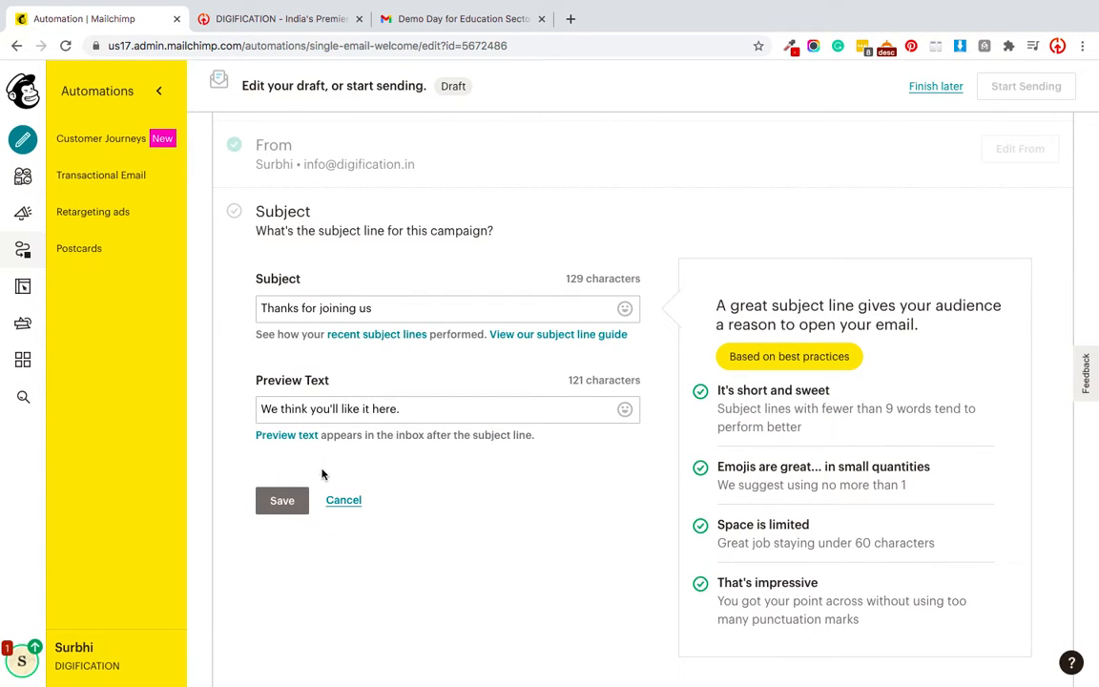
left_click(358, 502)
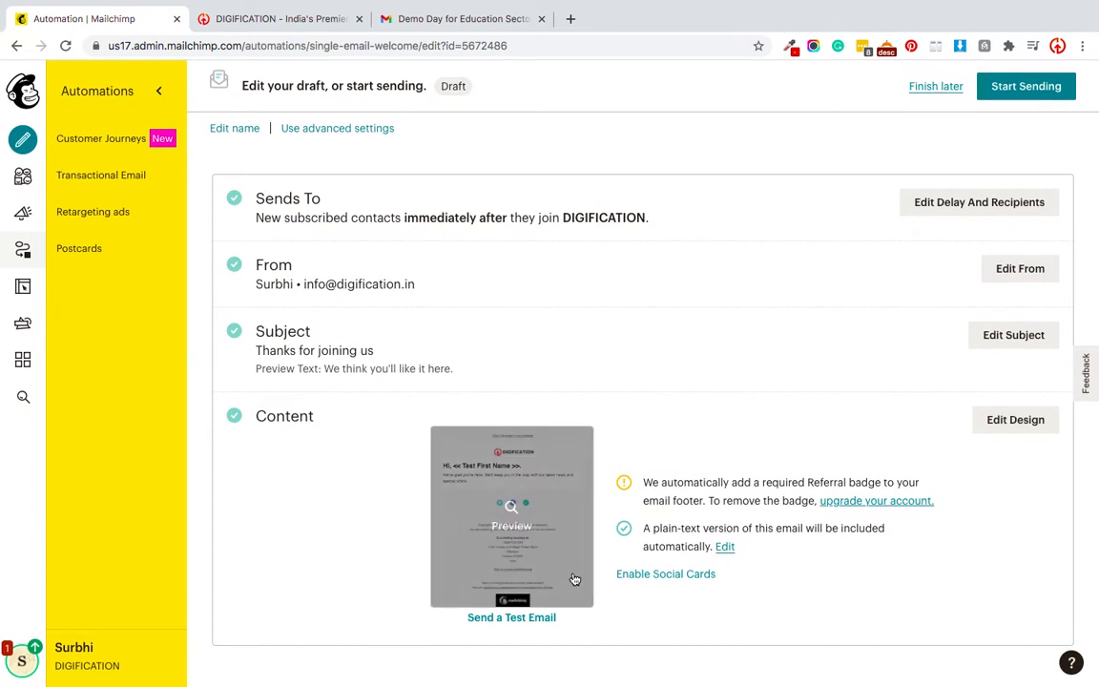
left_click(1007, 425)
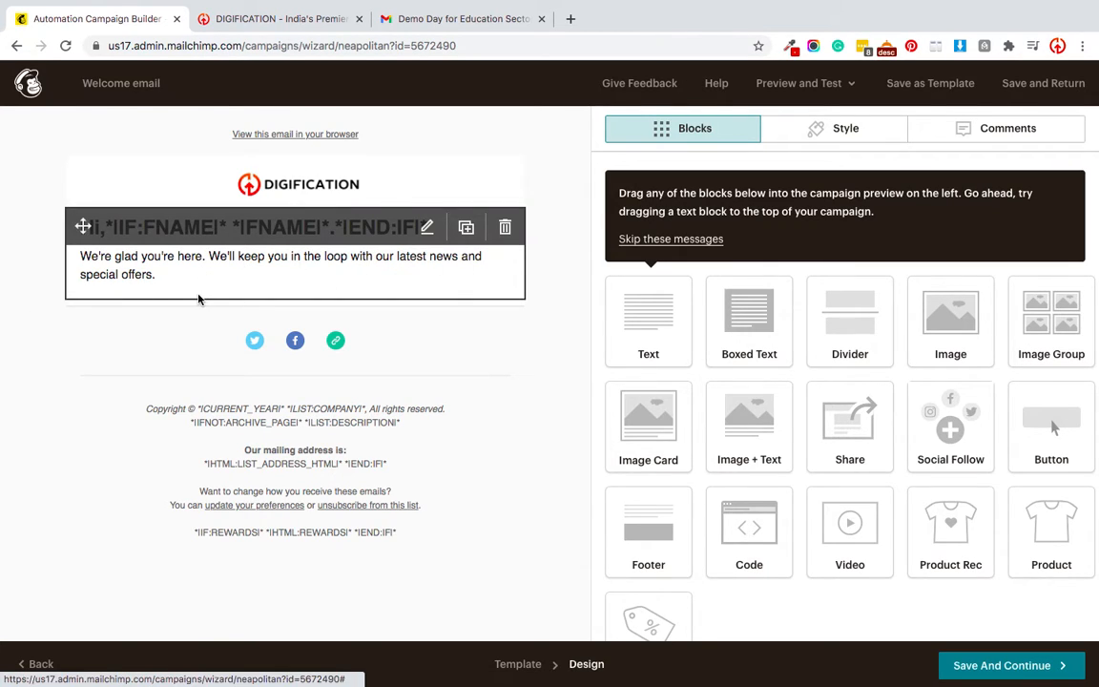
Change the body text to read 'our latest news, updates and special courses.' and save the block.
left_click(425, 230)
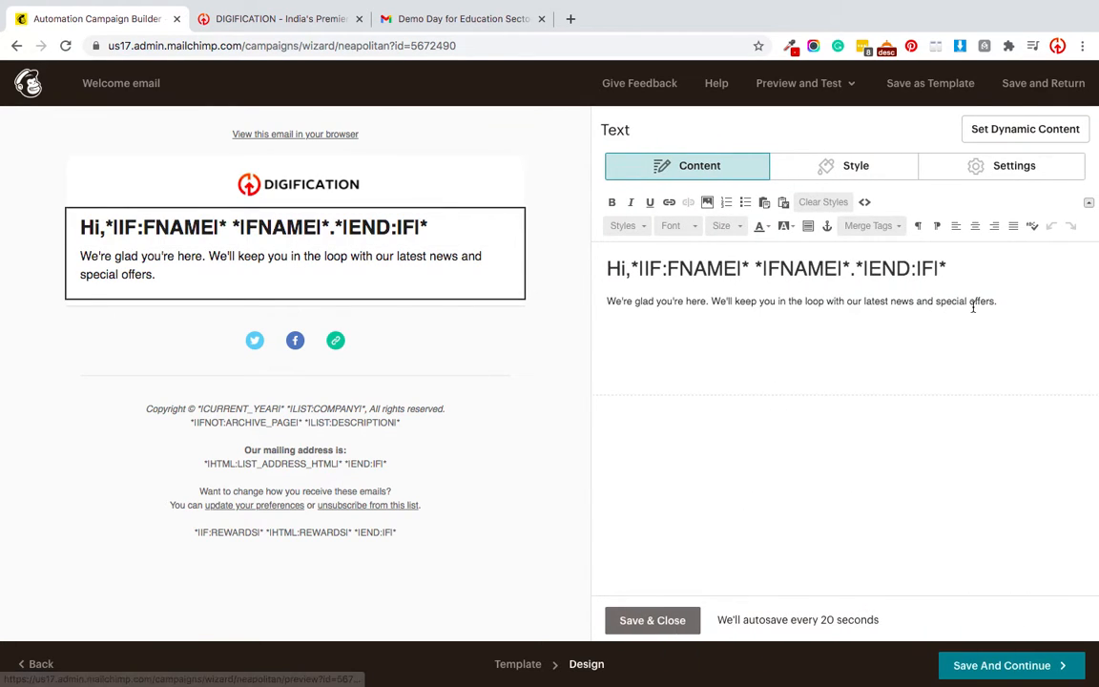
double_click(951, 301)
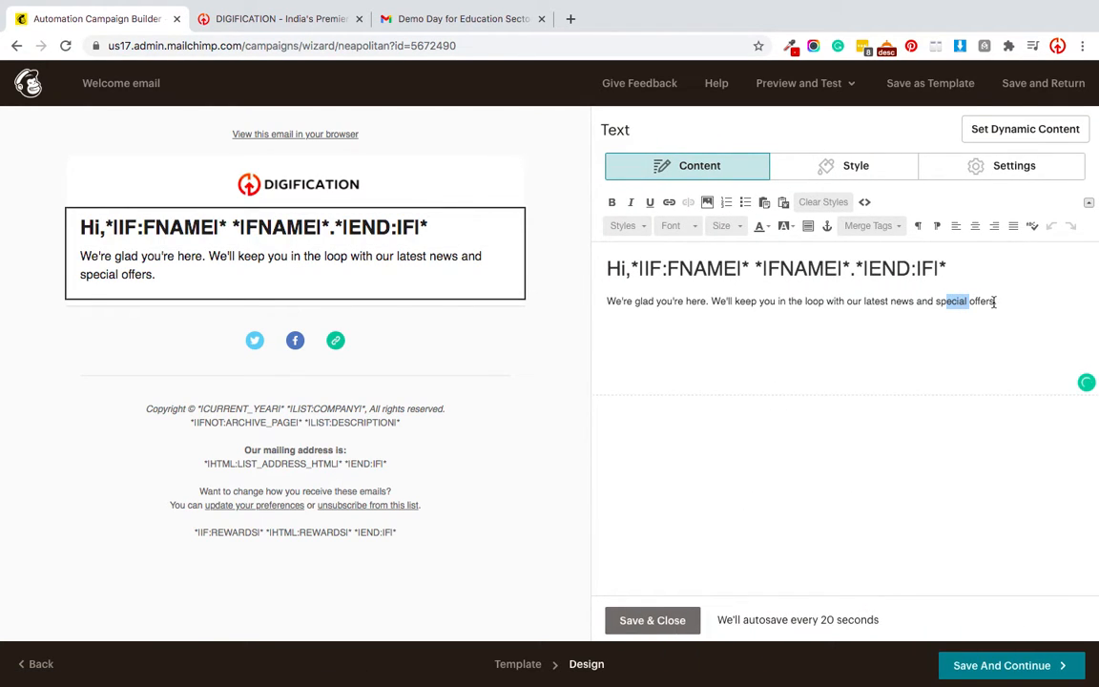
left_click(967, 301)
left_click_drag(993, 302, 937, 301)
left_click(945, 301)
left_click(993, 302)
key("BackSpace")
key("BackSpace")
key("BackSpace")
key("BackSpace")
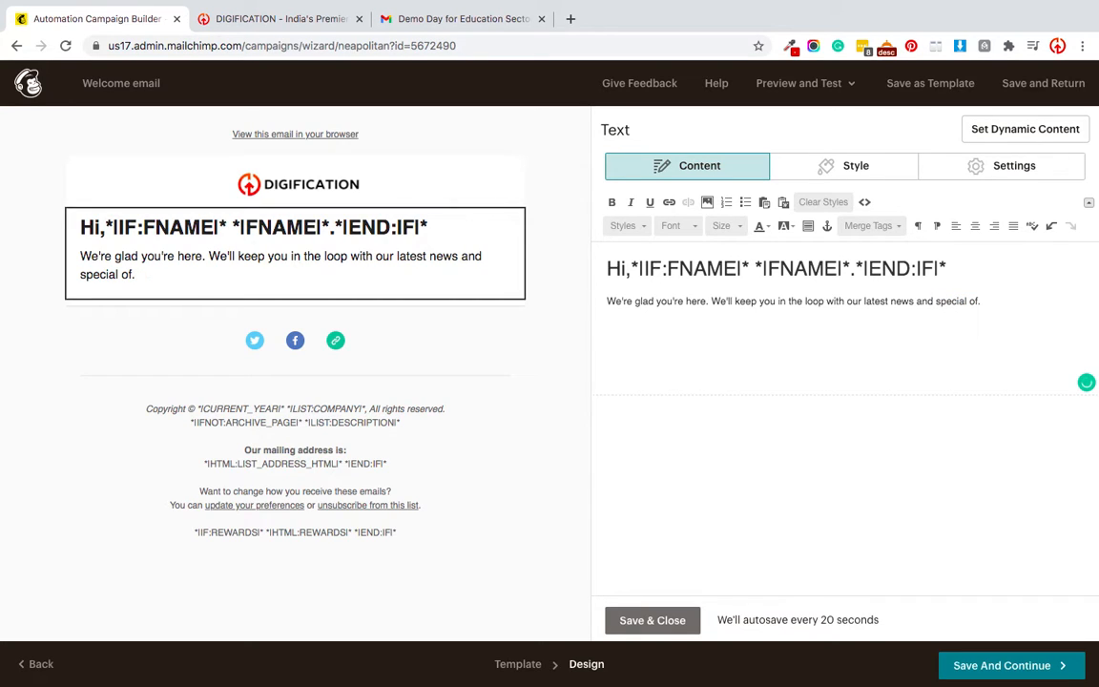
type("courses")
left_click(915, 302)
type(", ")
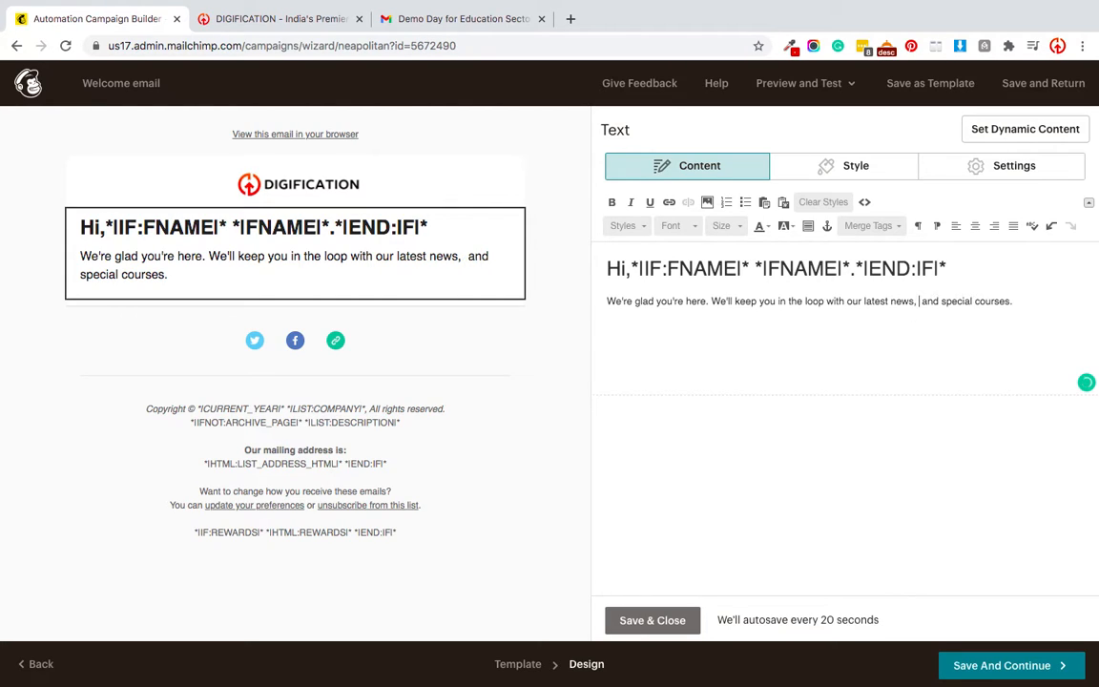
type("updates")
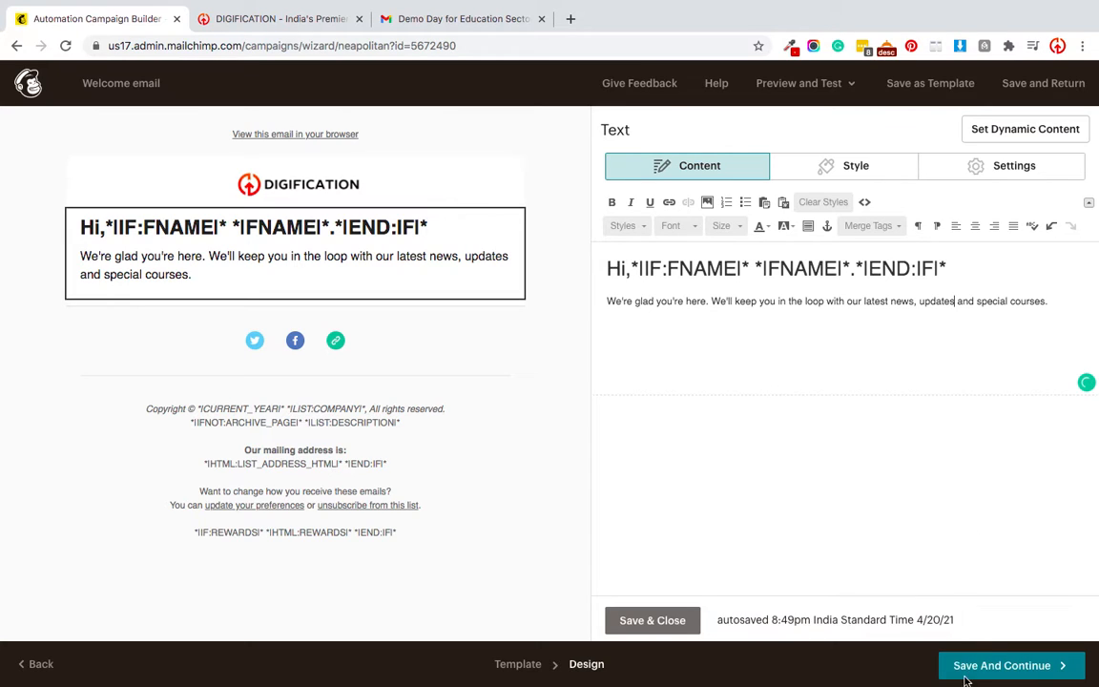
left_click(652, 620)
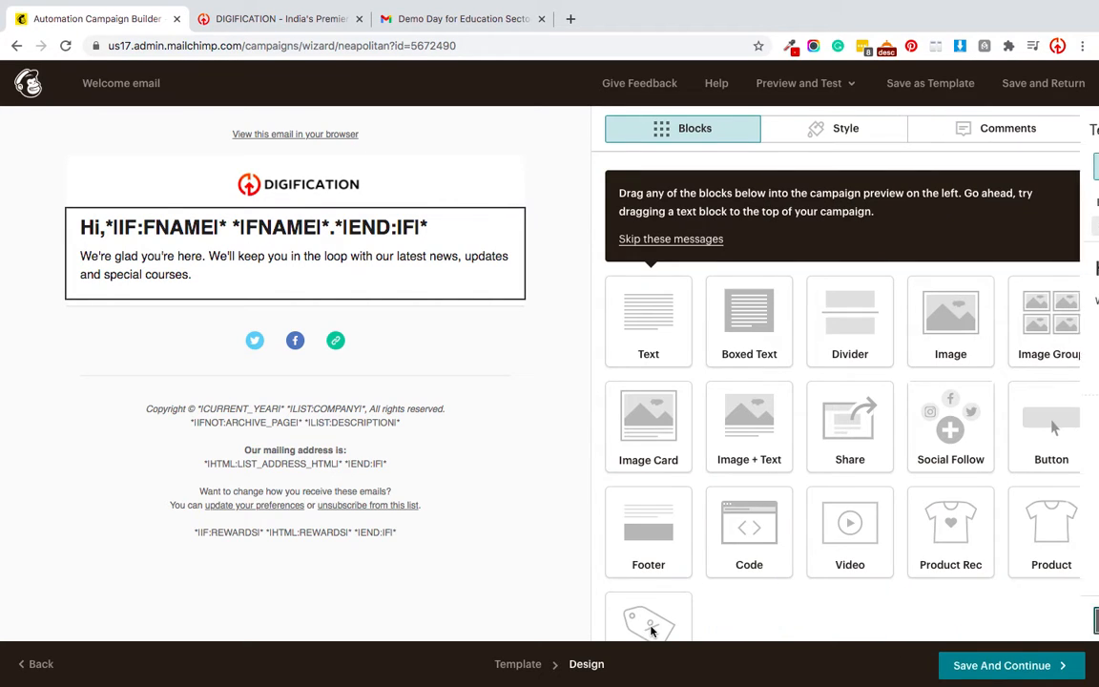
Remove the Twitter and Facebook links from the Social Follow block.
left_click(356, 338)
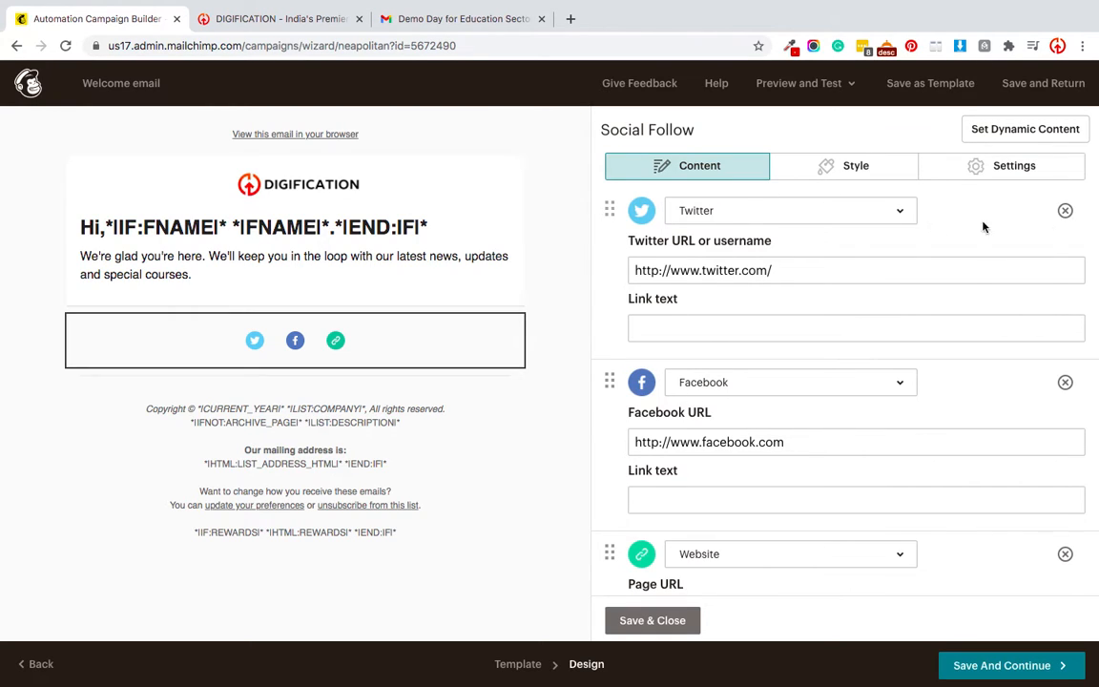
left_click(1066, 212)
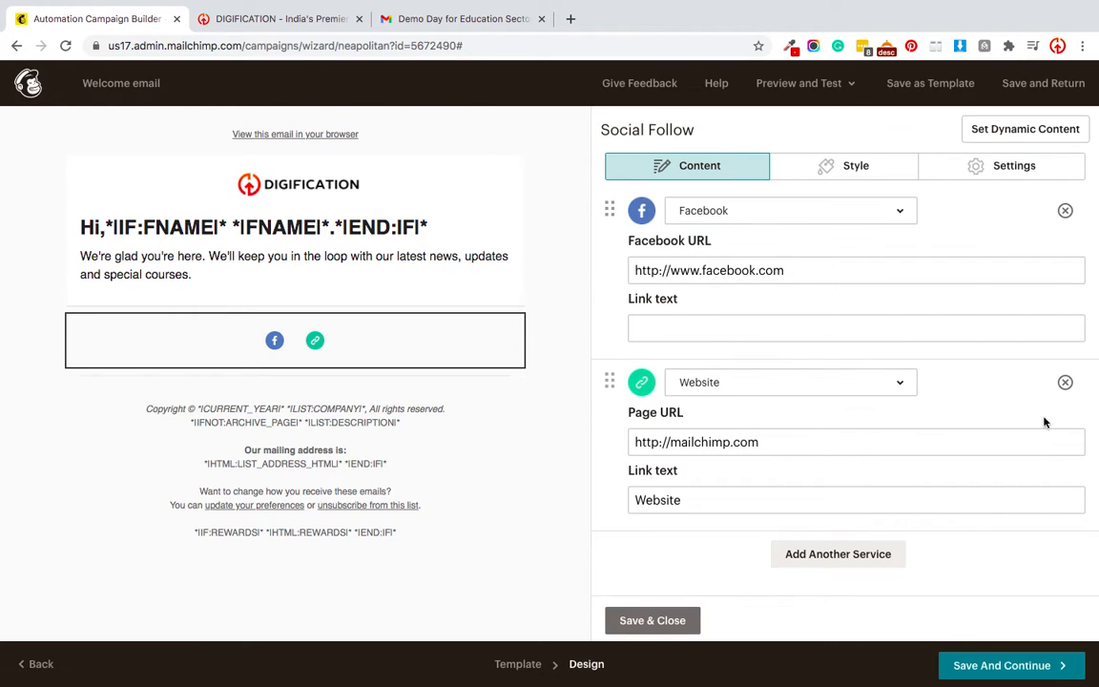
left_click(1065, 211)
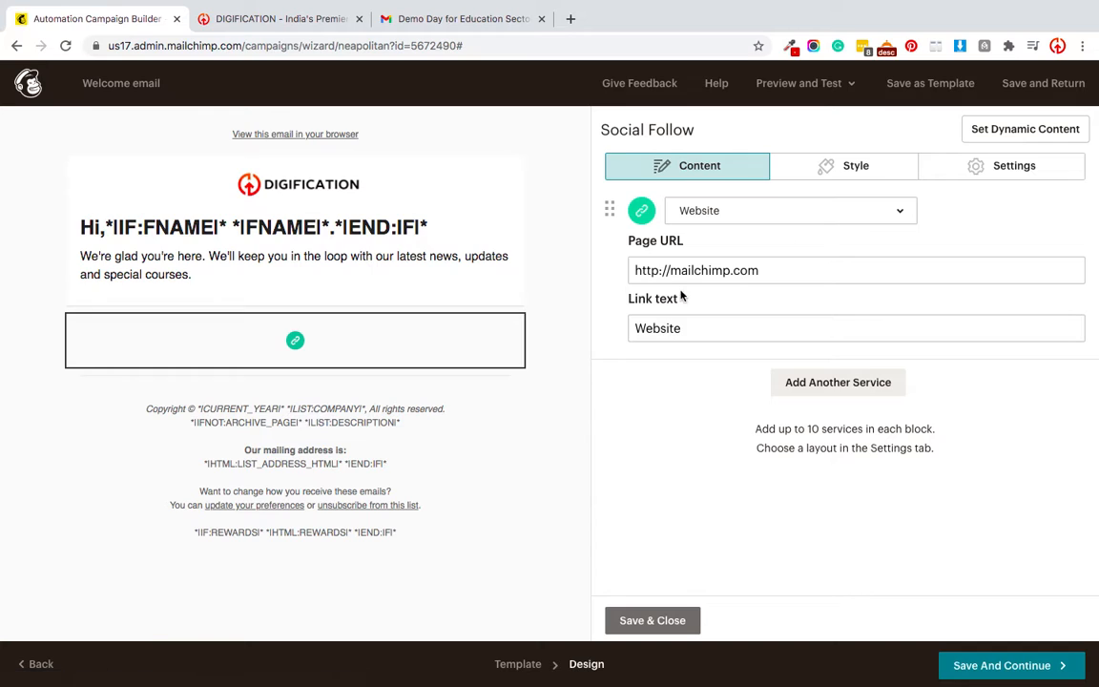
triple_click(790, 277)
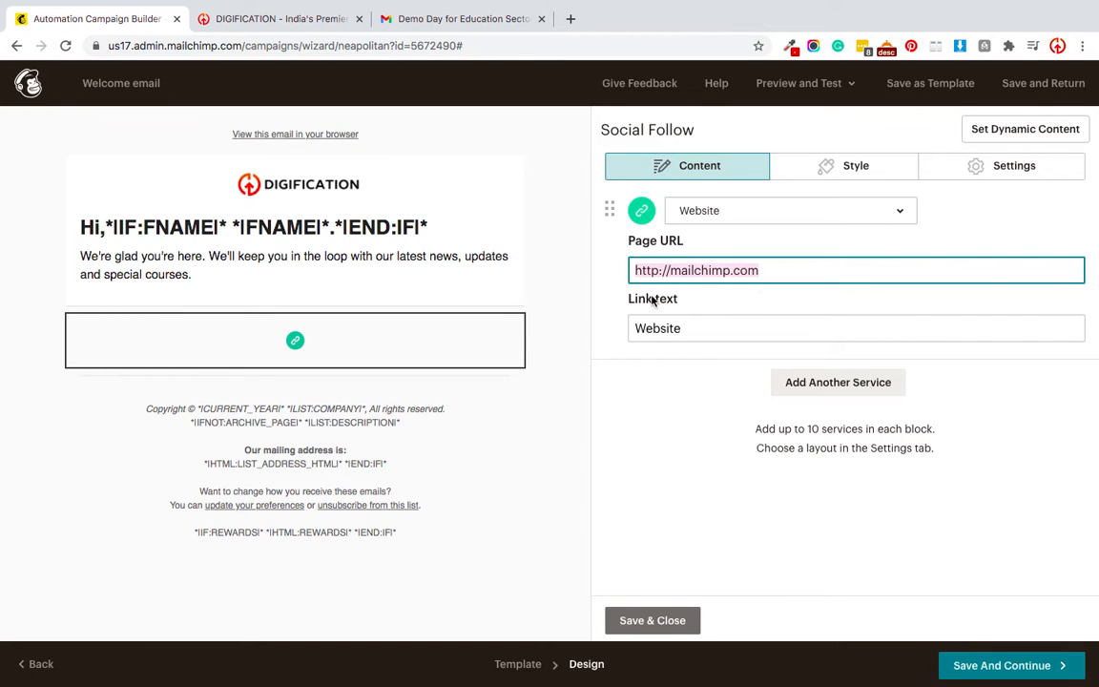
key("BackSpace")
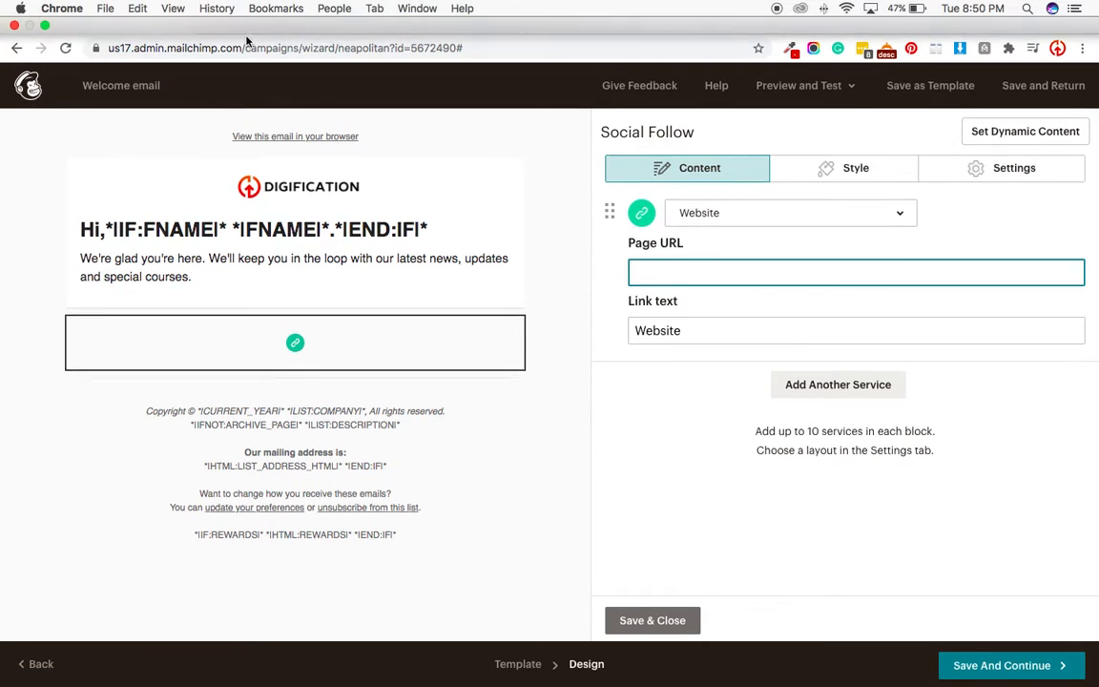
left_click(238, 50)
left_click(199, 81)
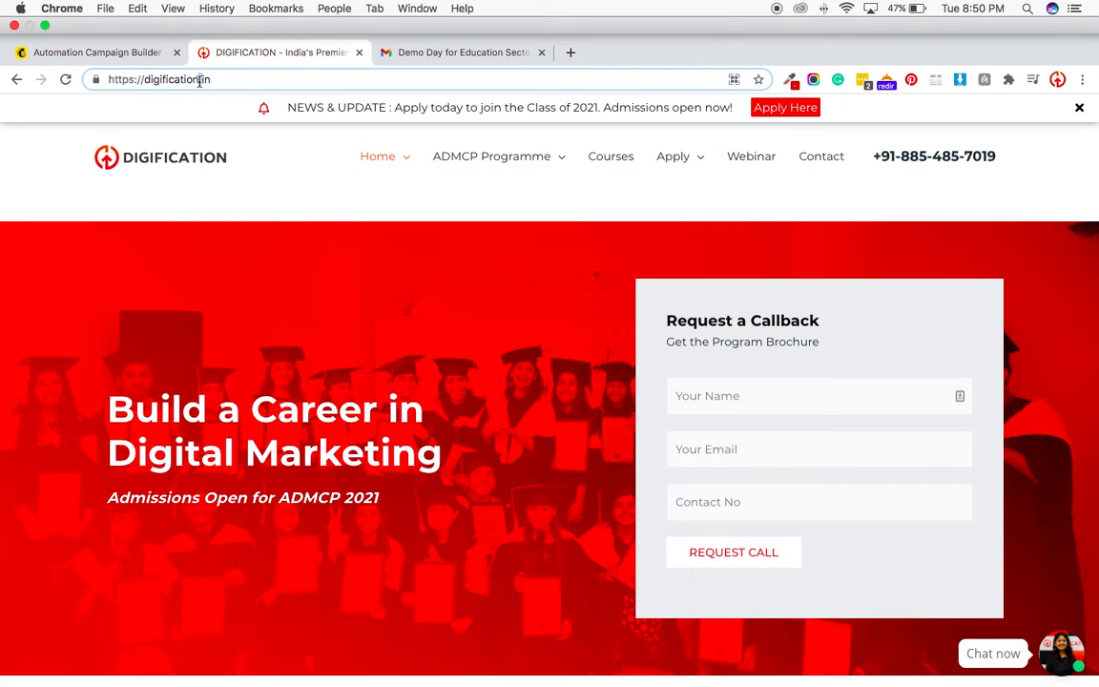
key("super+a")
key("super+c")
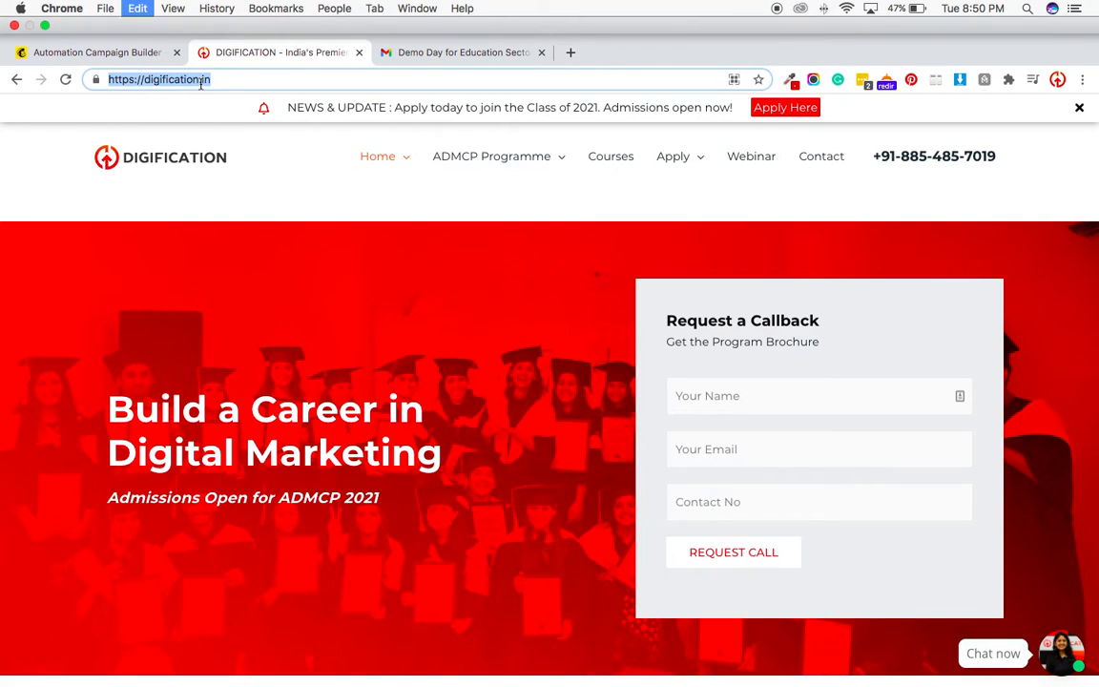
left_click(114, 53)
key("super+v")
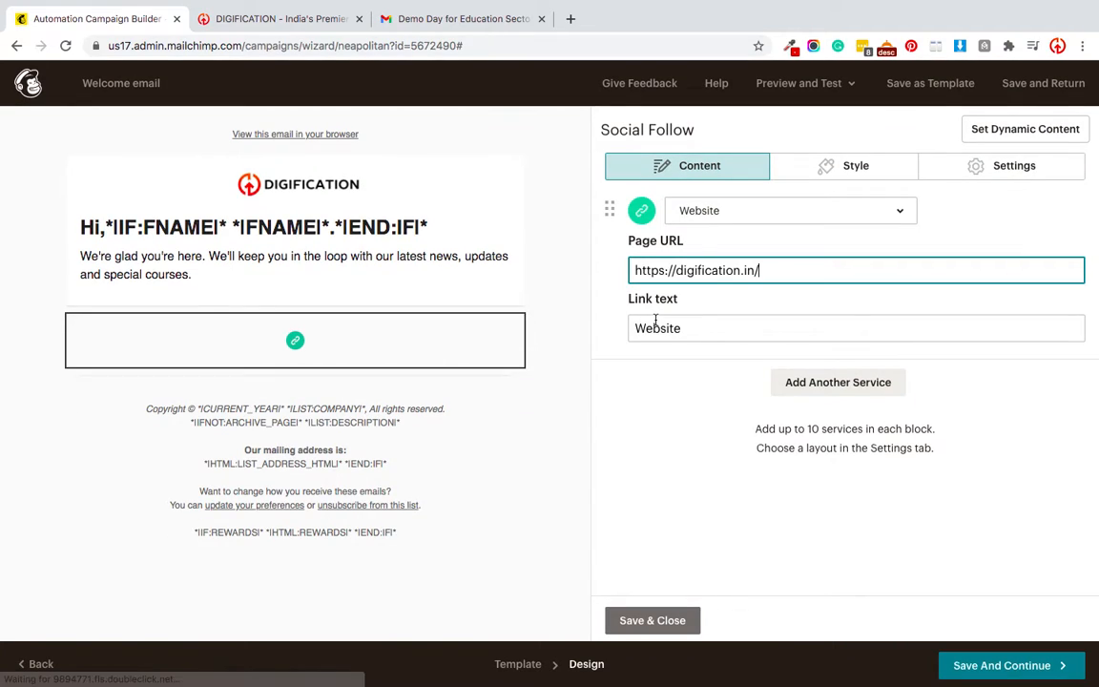
left_click(653, 621)
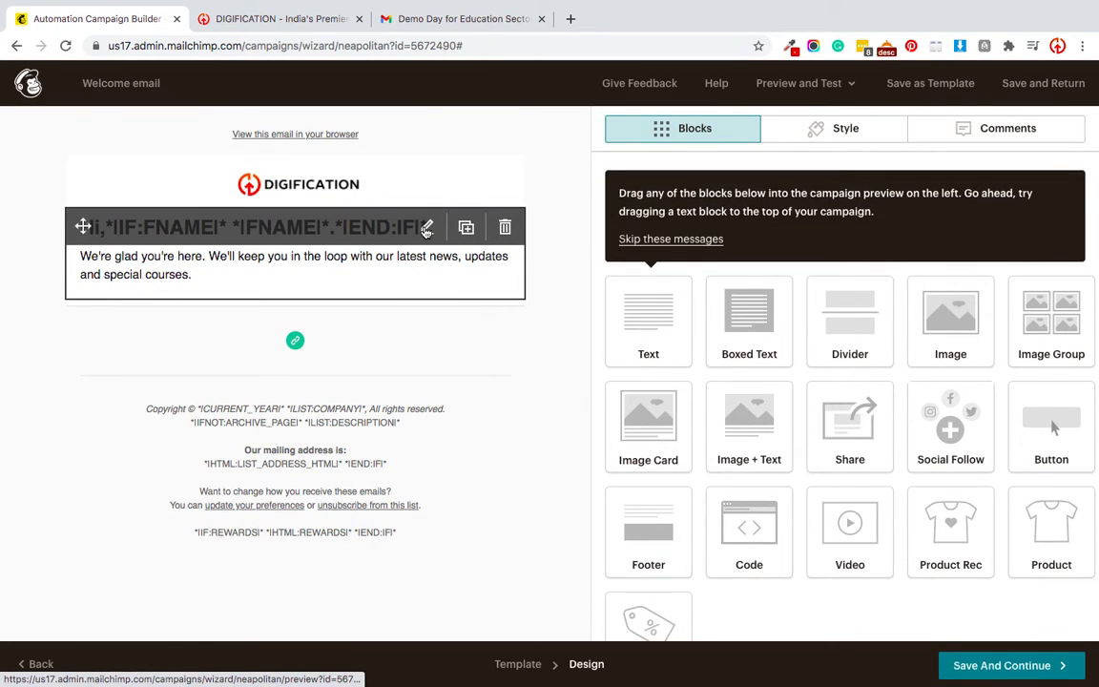
Close the greeting block and save the design, returning to the Welcome email draft overview.
left_click(331, 264)
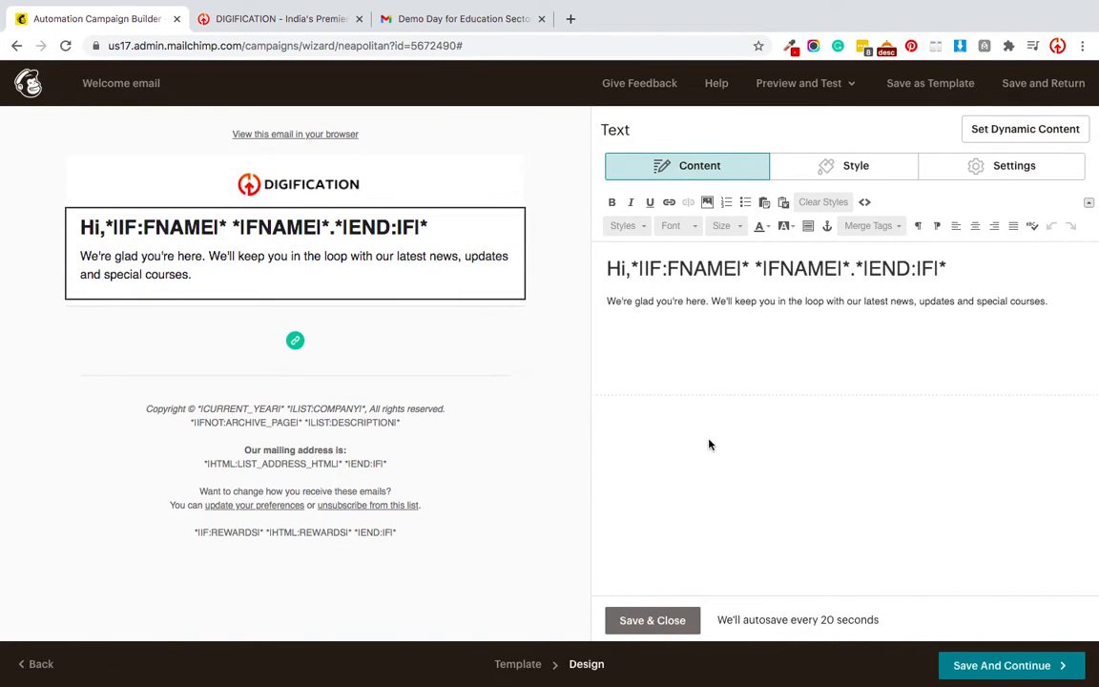
left_click(631, 620)
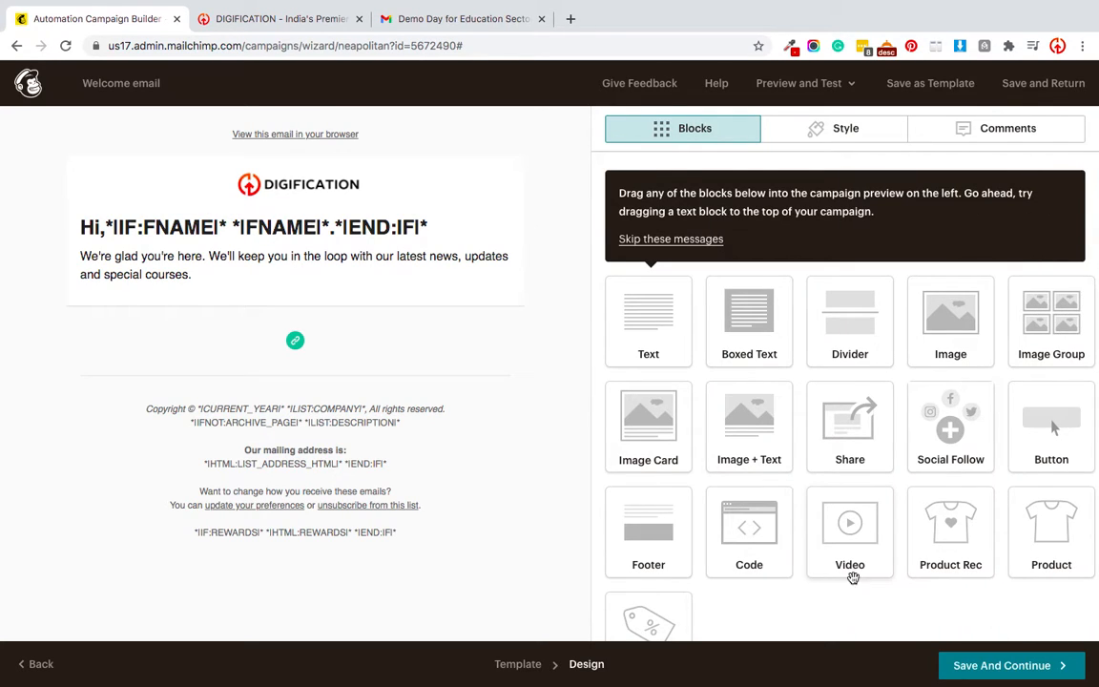
left_click(977, 676)
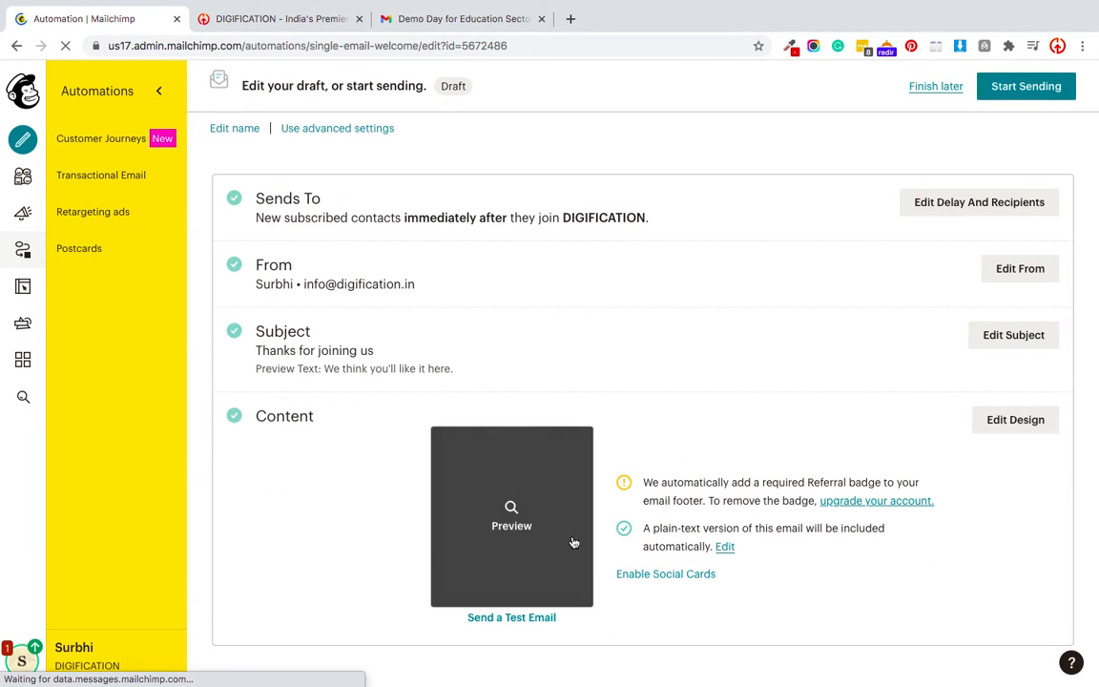
scroll(594, 584, "down", 2)
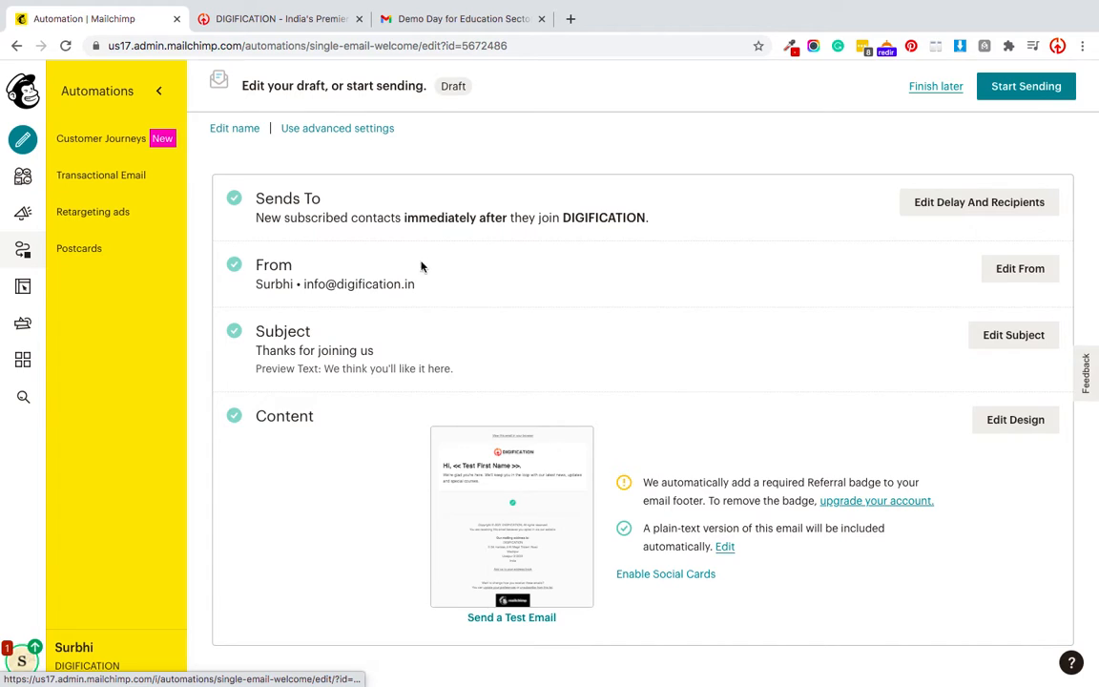
left_click(945, 202)
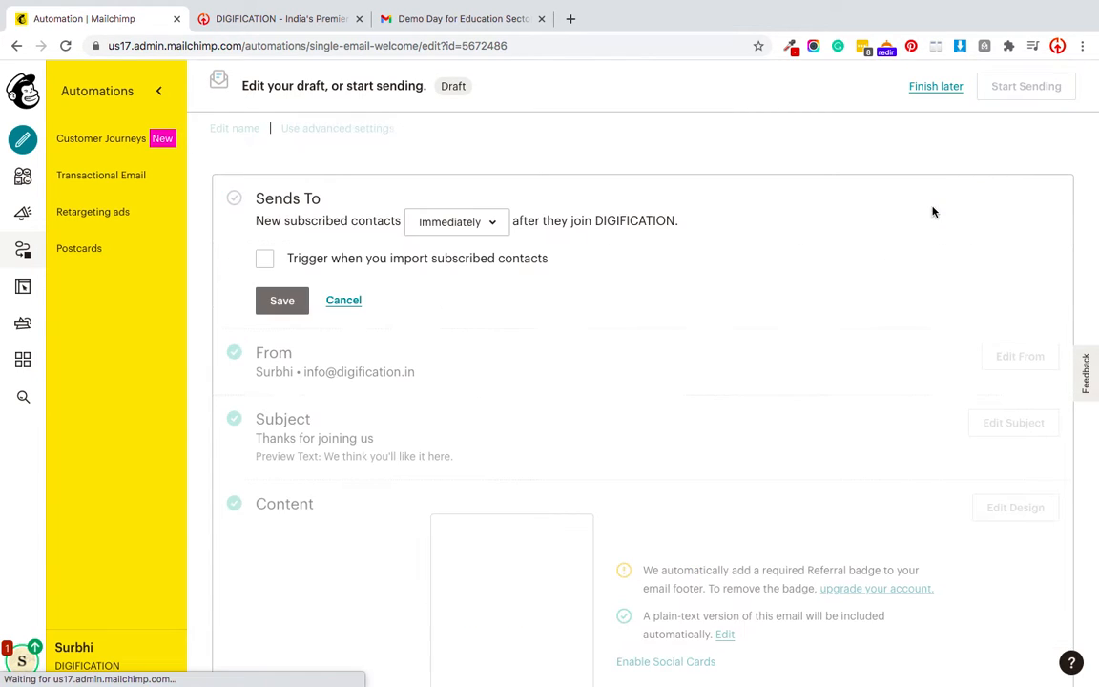
scroll(502, 323, "down", 1)
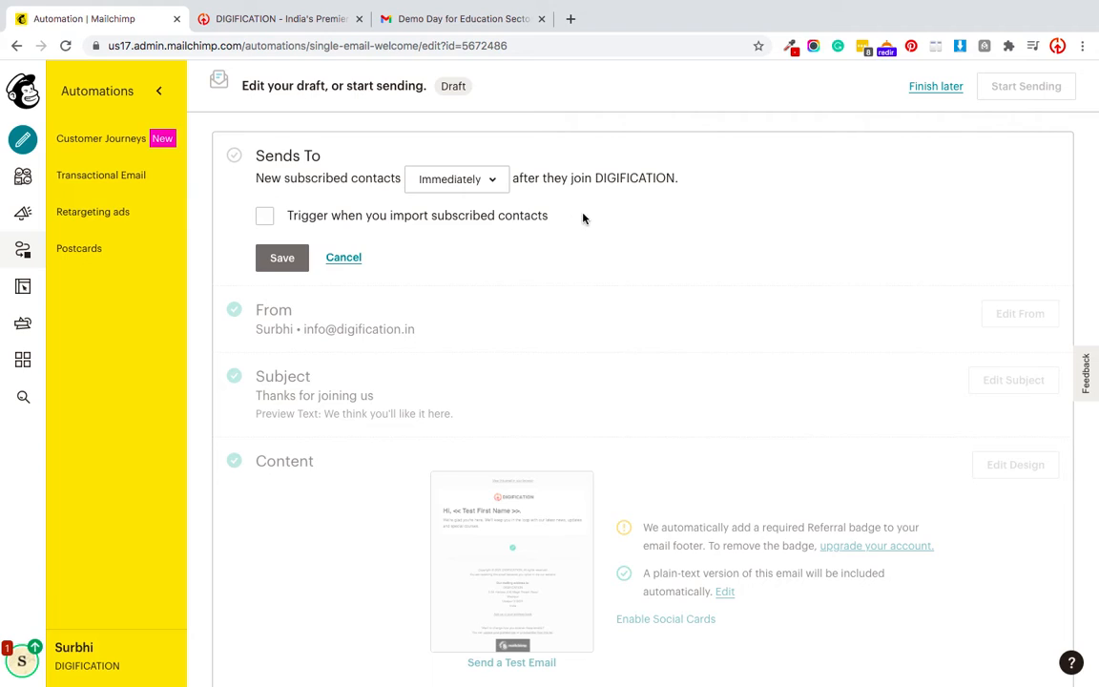
left_click(446, 179)
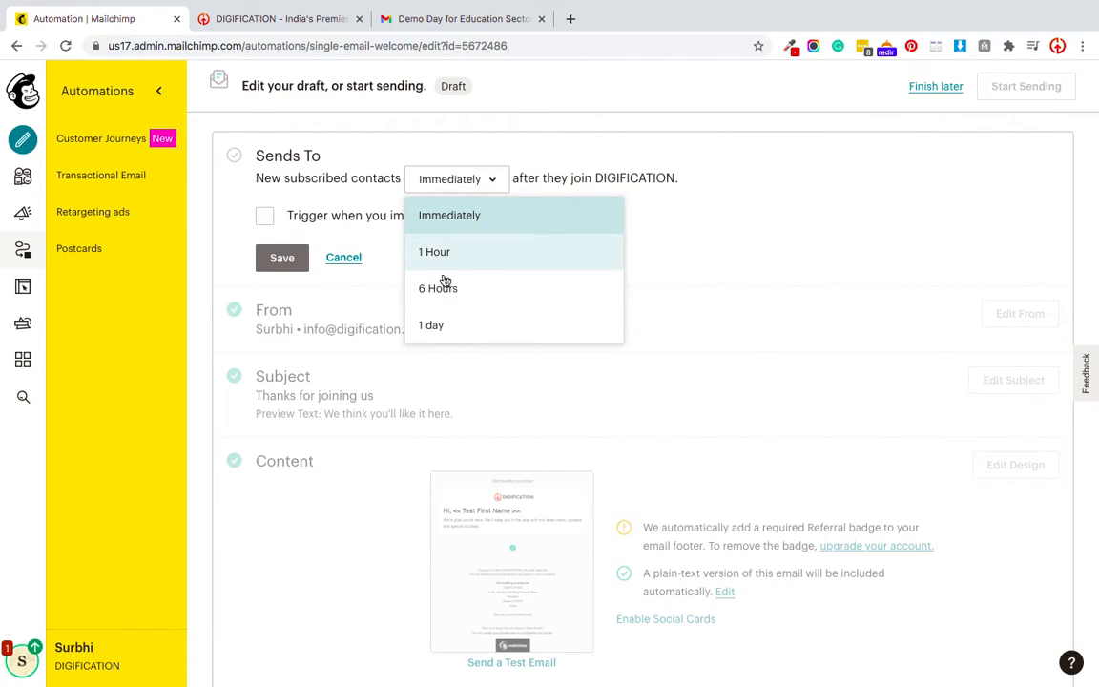
left_click(816, 218)
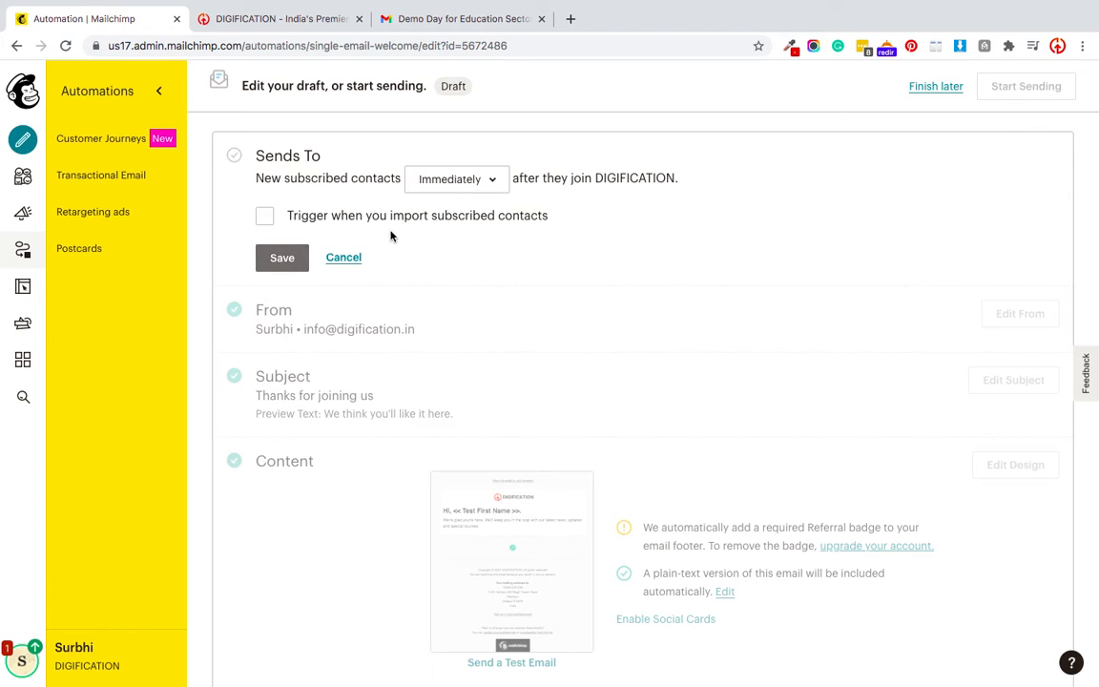
left_click(282, 265)
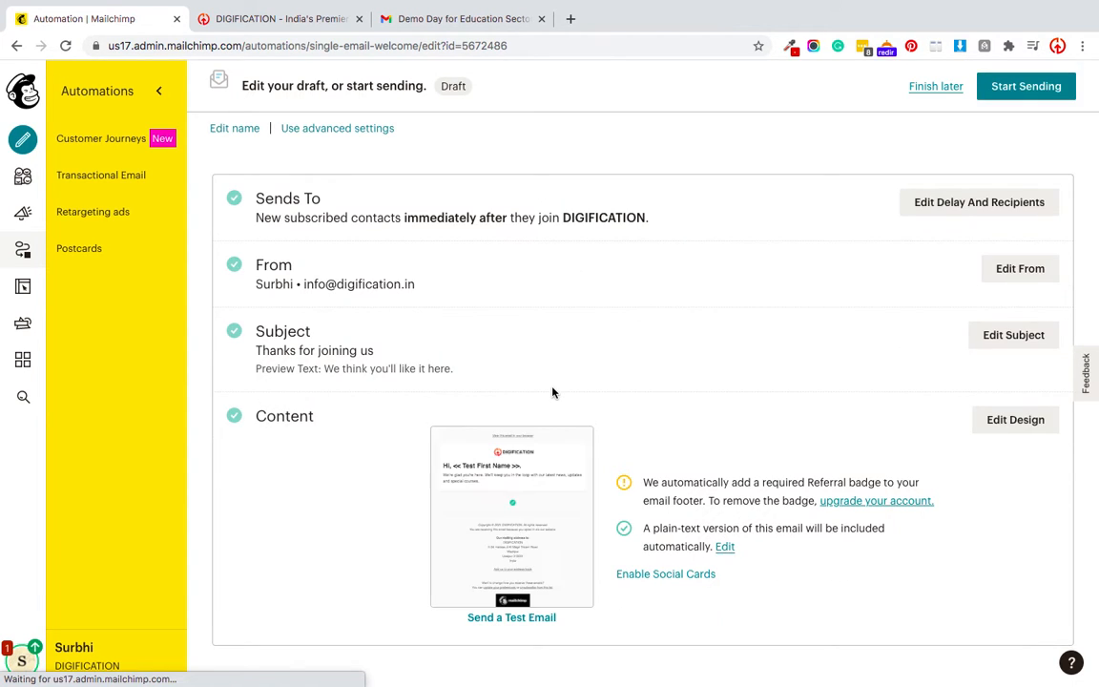
Send a test of the welcome email to the company's own e-mail address.
left_click(493, 618)
left_click(410, 381)
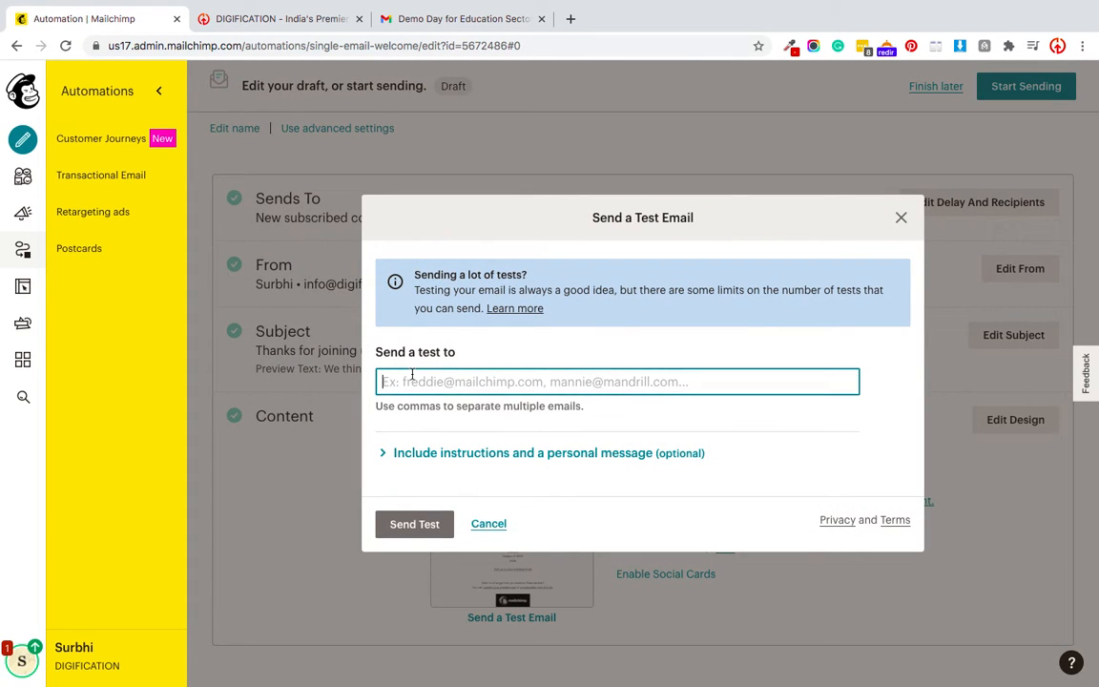
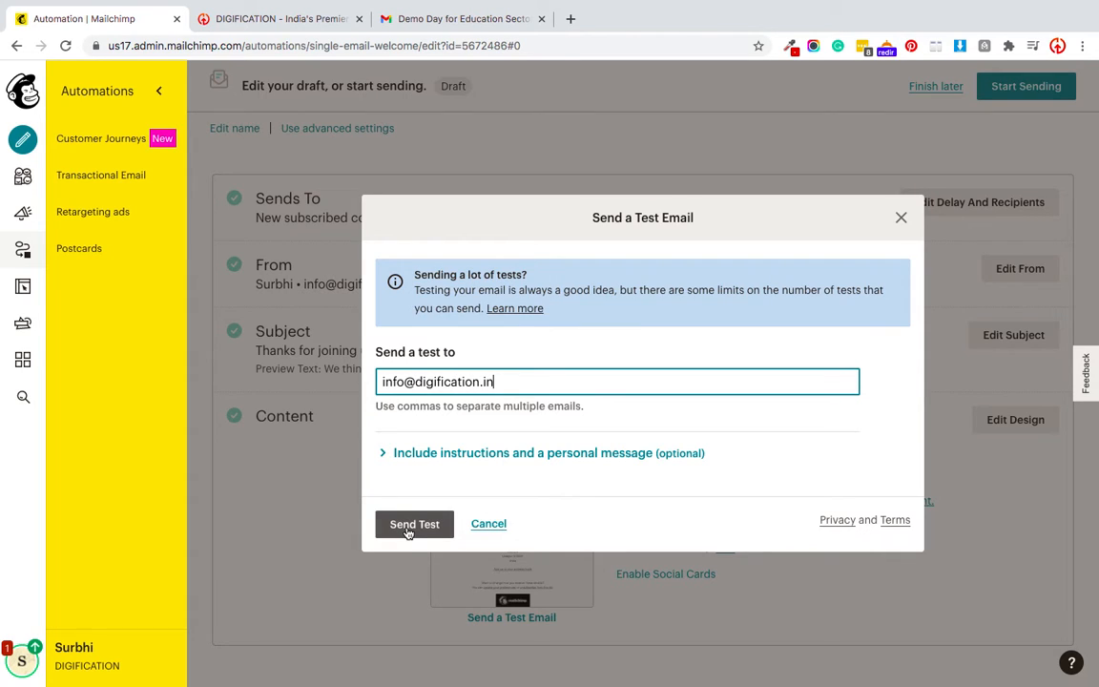
left_click(408, 530)
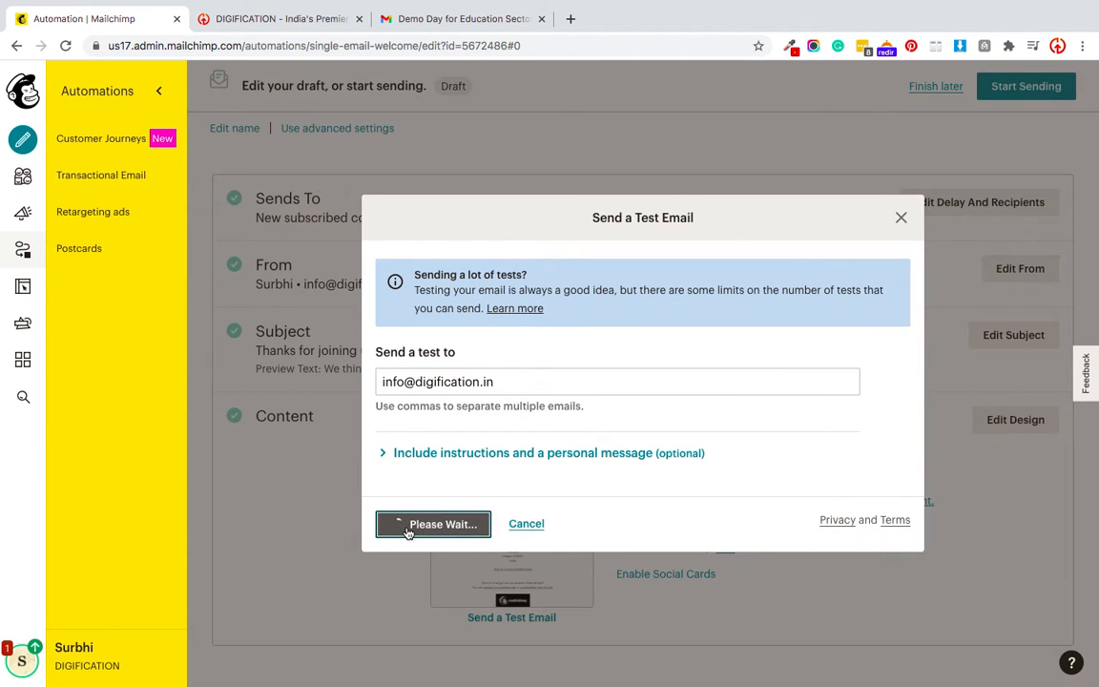
left_click(387, 19)
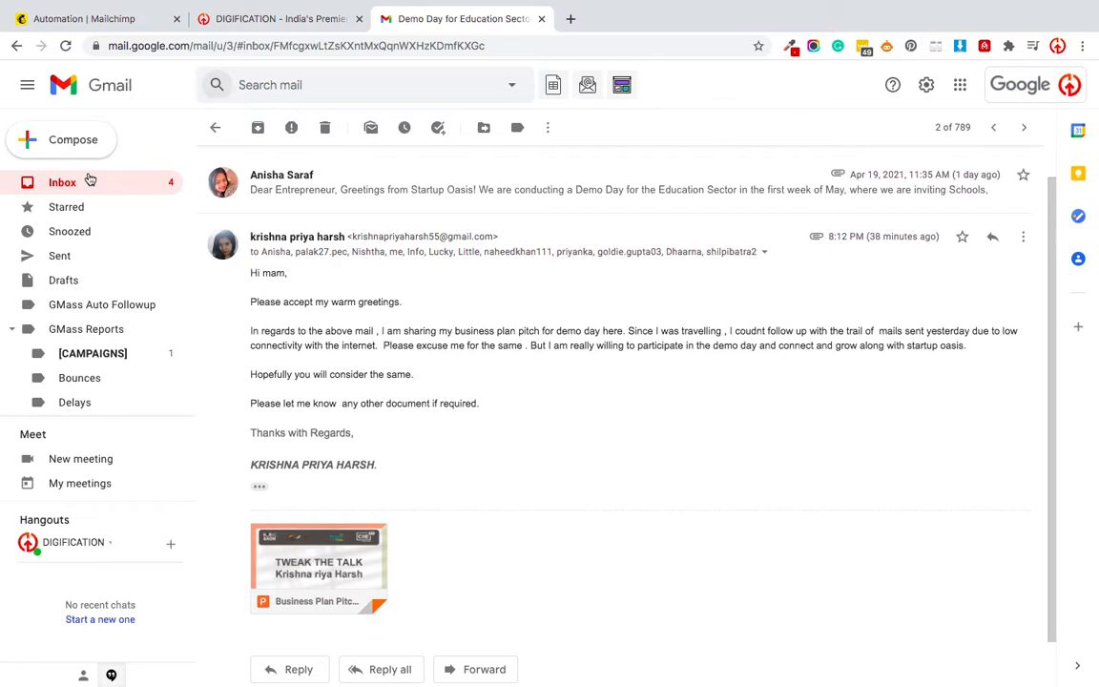
Refresh the Gmail inbox and dismiss Mailchimp's test-sent confirmation.
left_click(83, 190)
left_click(257, 130)
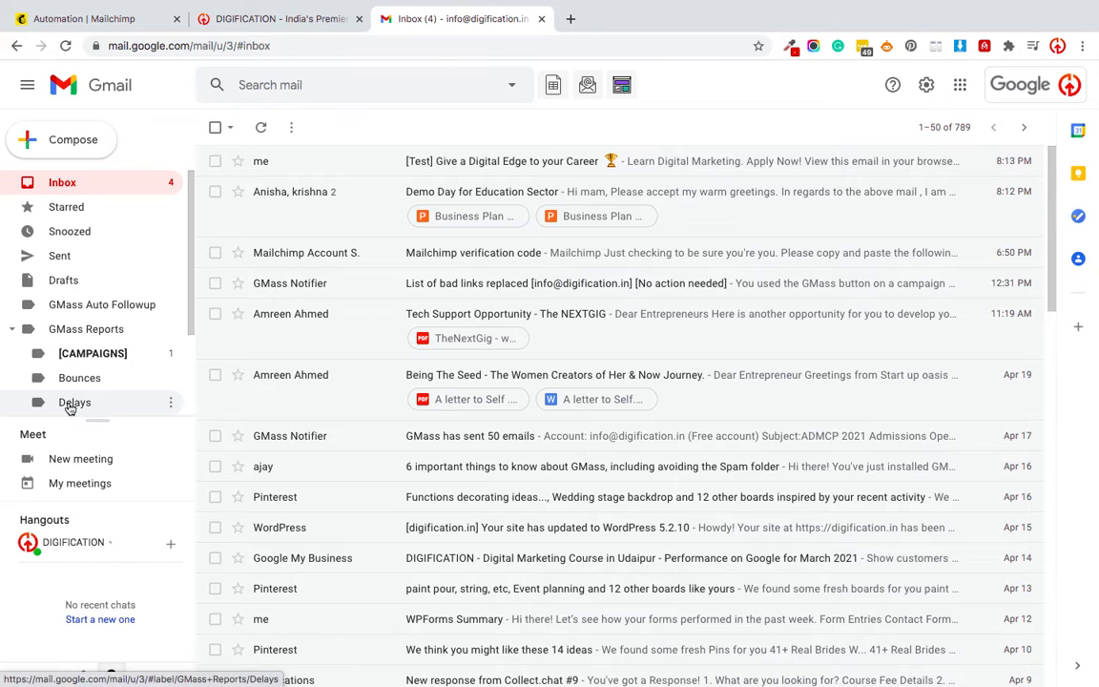
scroll(181, 291, "down", 2)
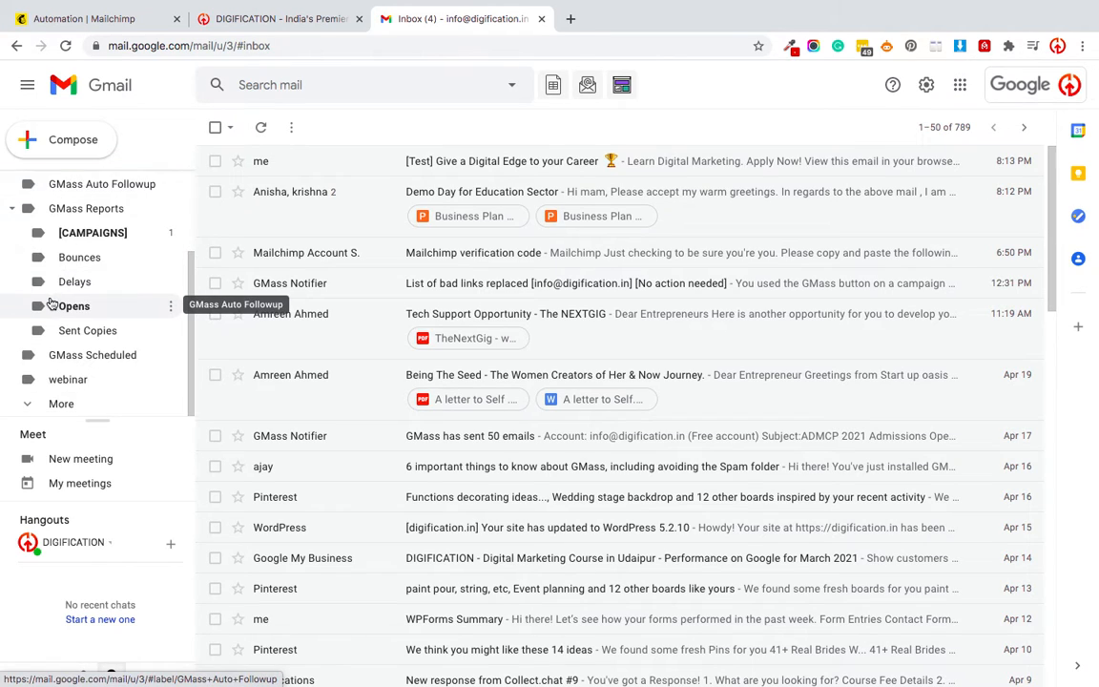
left_click(91, 26)
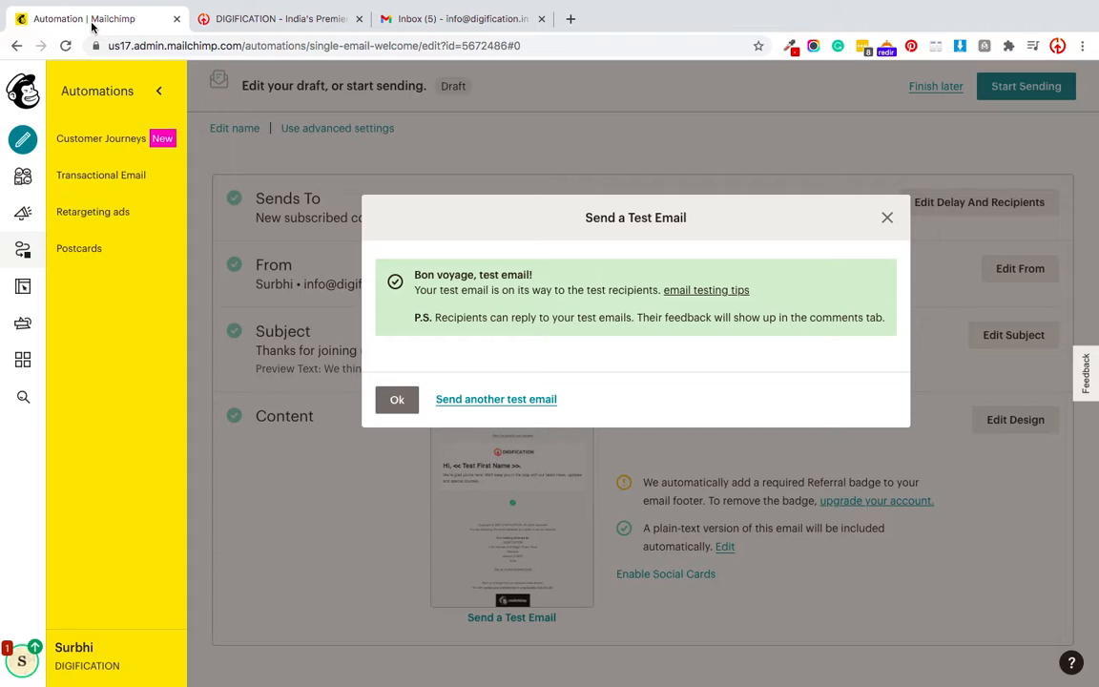
left_click(387, 404)
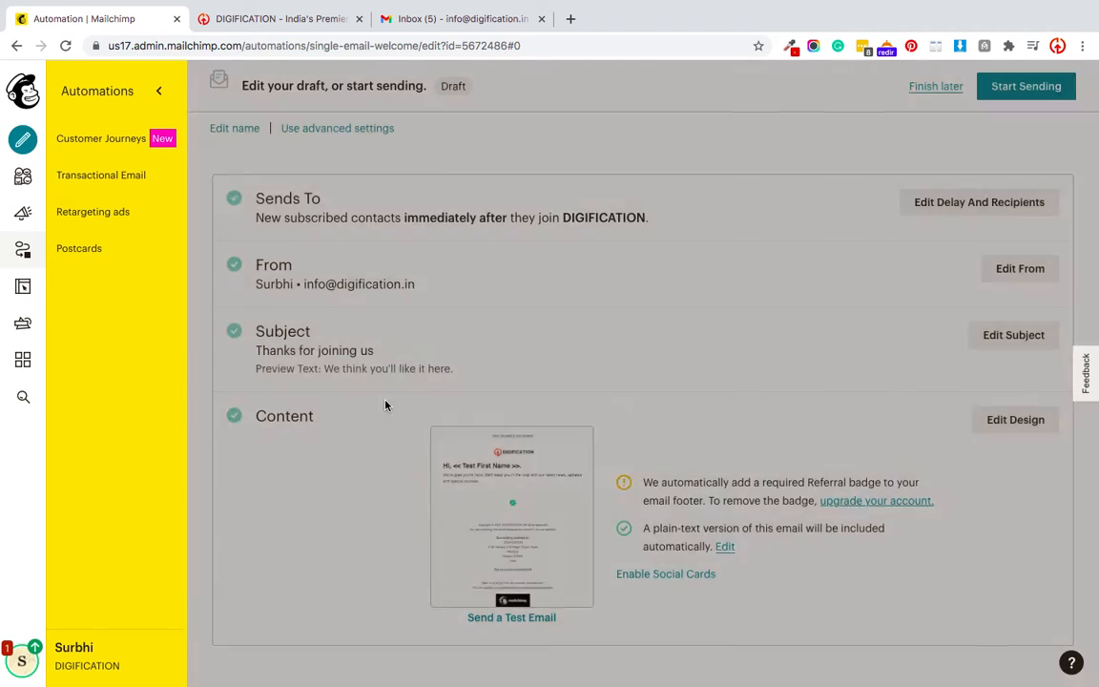
Open the '[Test] Thanks for joining us' email and review its greeting and footer.
left_click(426, 18)
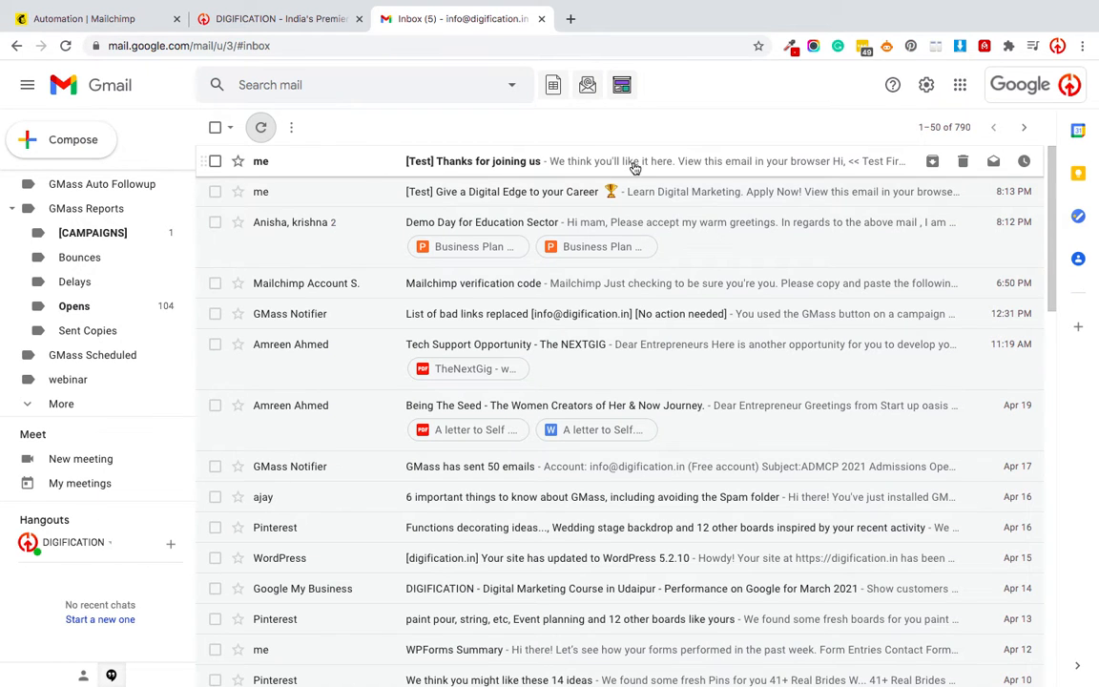
left_click(689, 164)
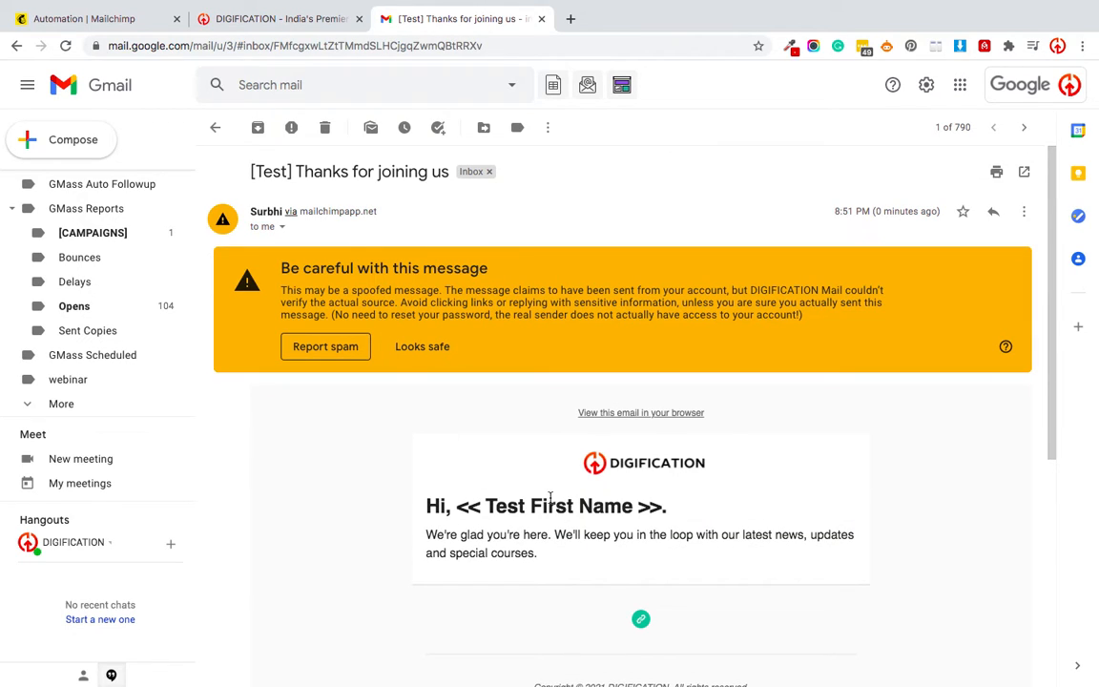
scroll(550, 497, "down", 1)
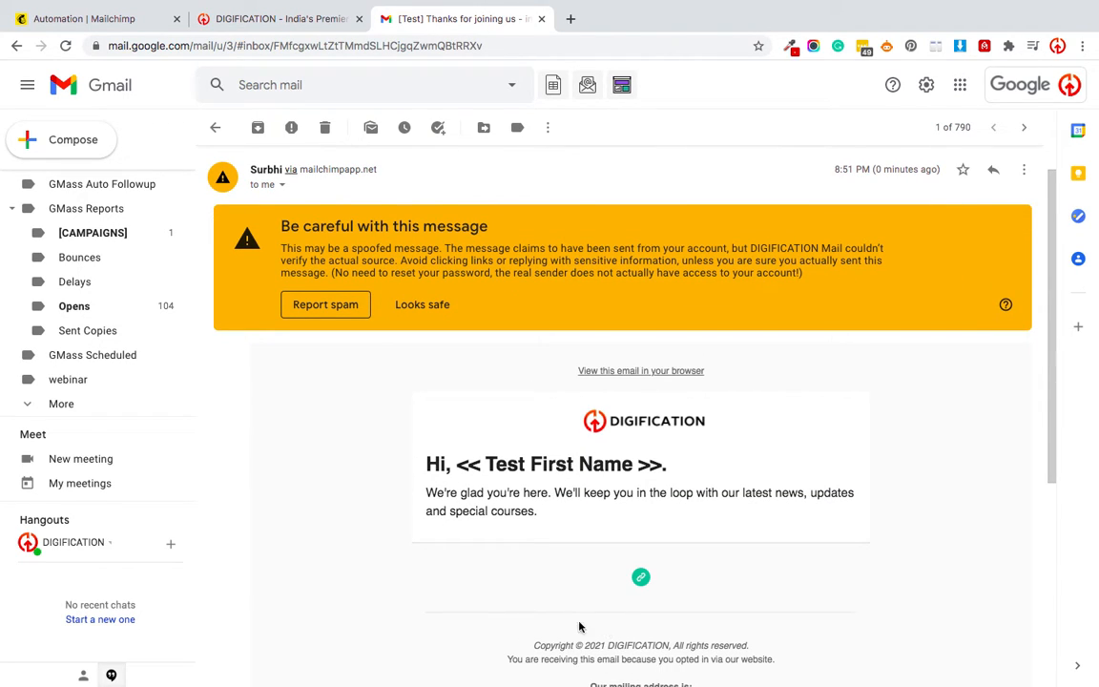
scroll(523, 402, "down", 2)
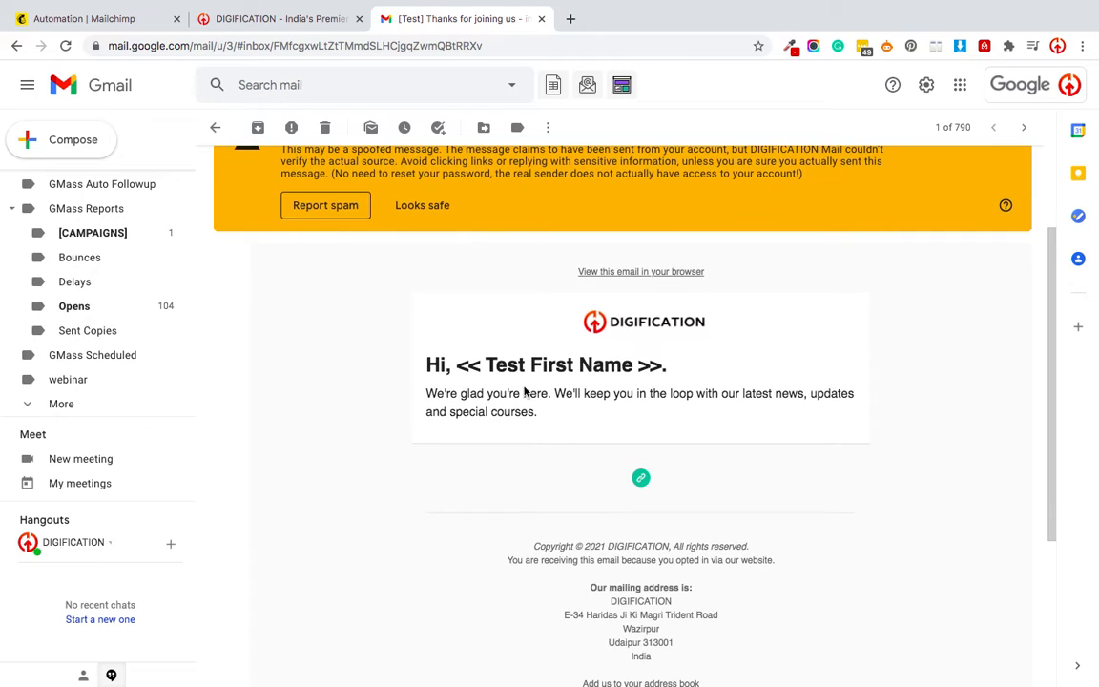
scroll(486, 484, "down", 3)
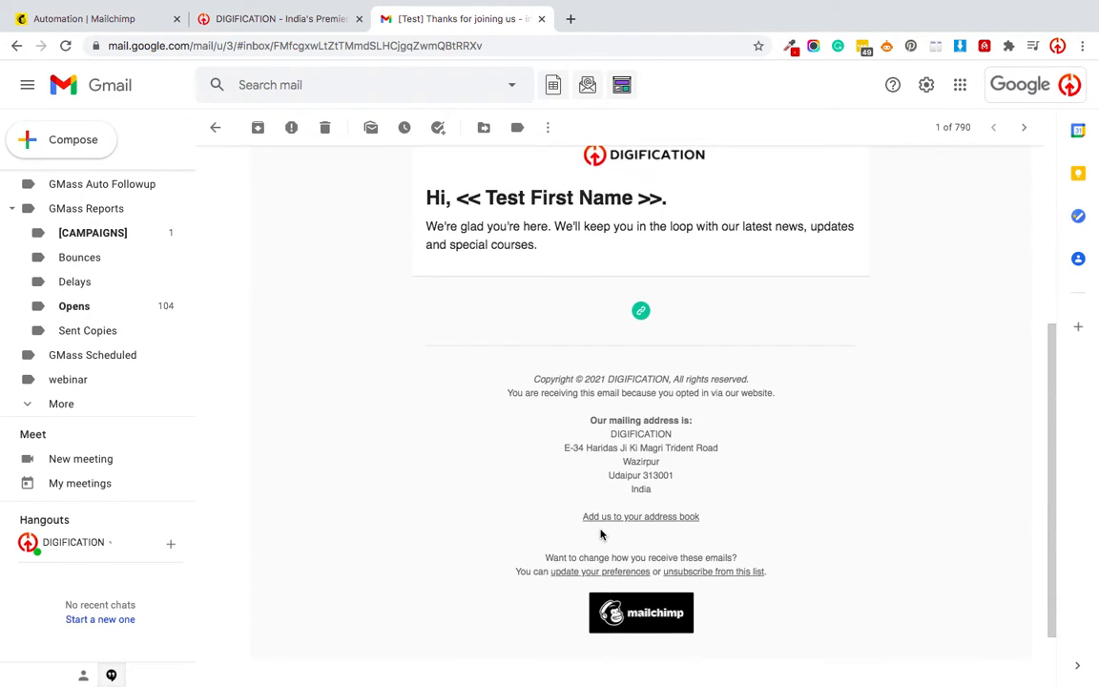
scroll(497, 449, "up", 5)
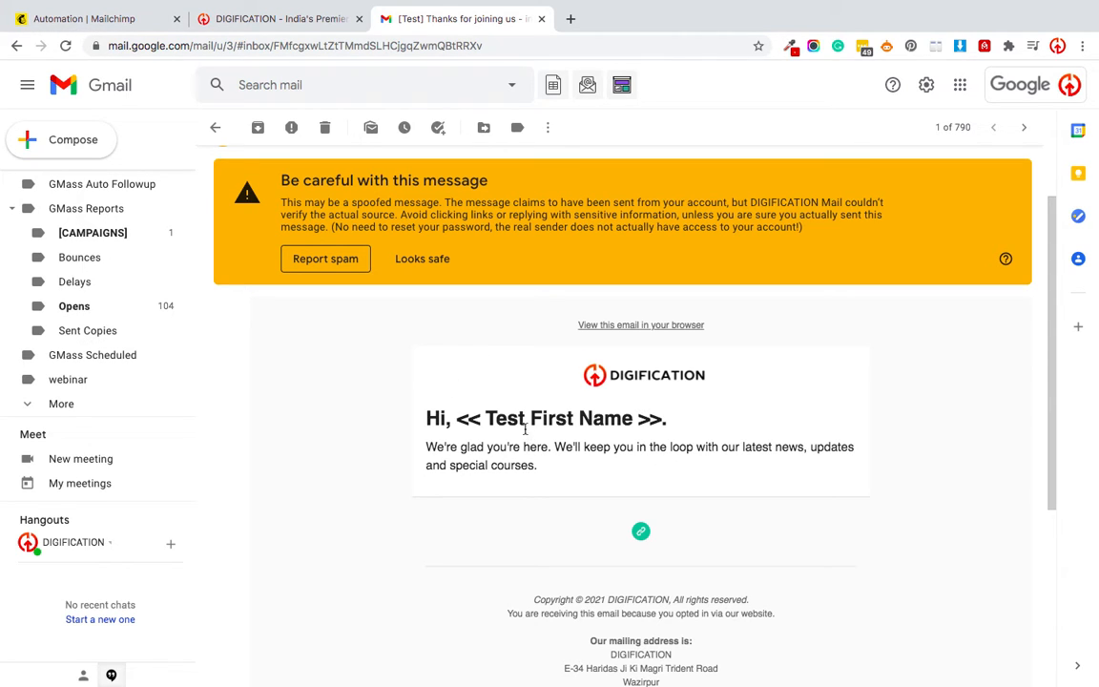
left_click(134, 19)
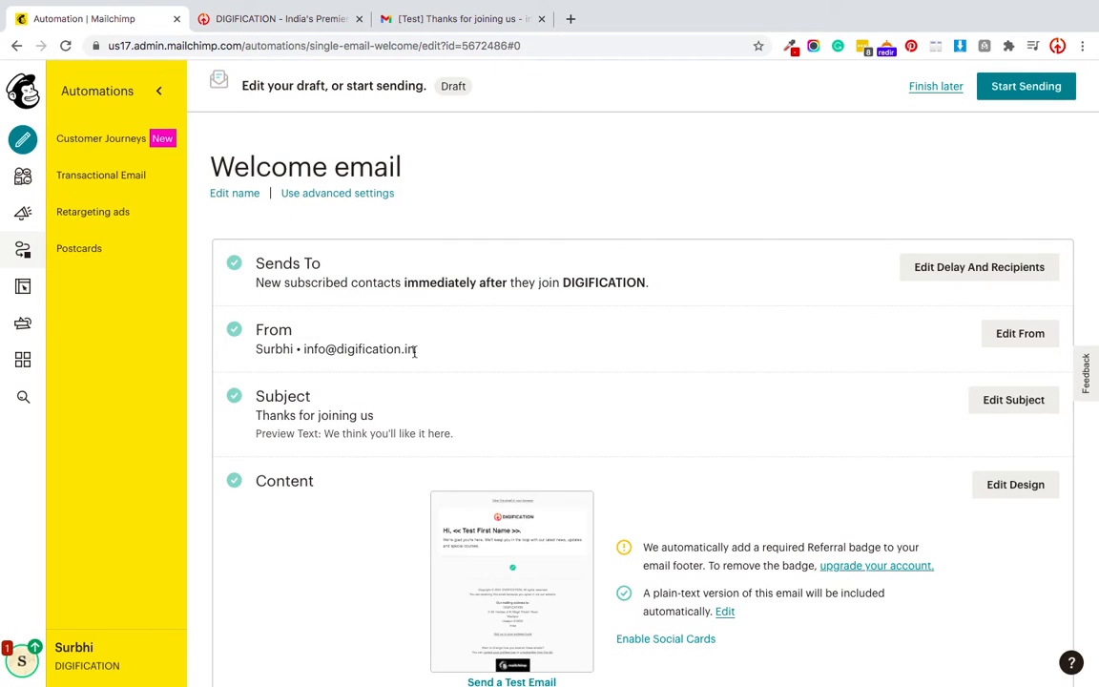
Reopen the welcome email's design editor, rechecking the Gmail test copy while it loads.
scroll(413, 354, "down", 2)
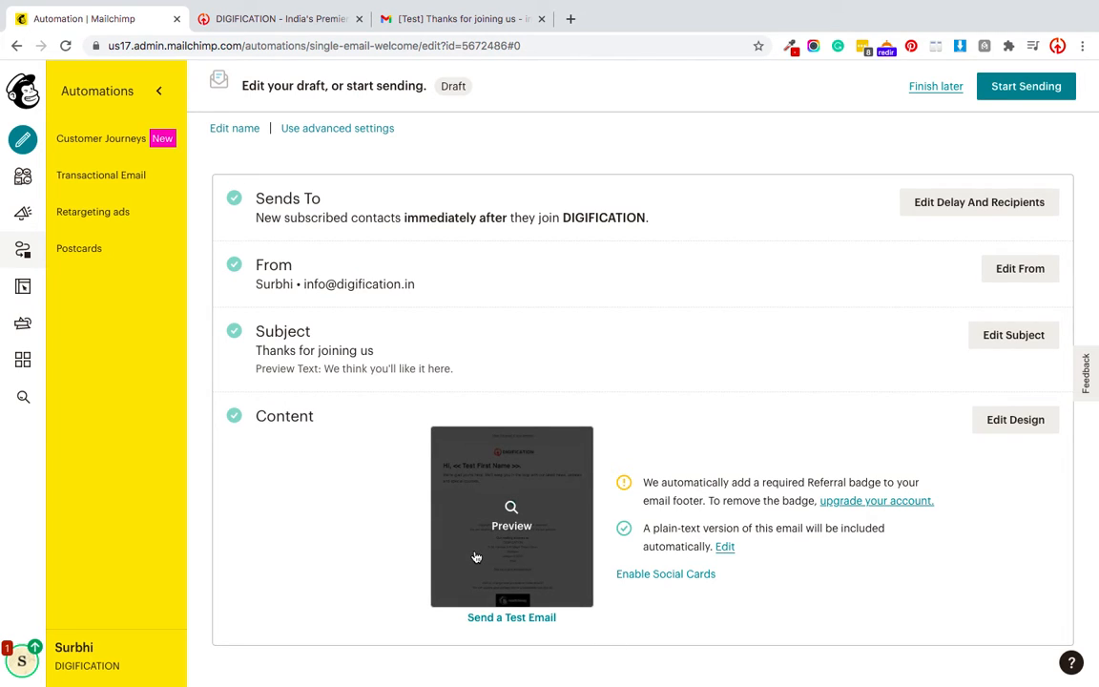
left_click(1015, 419)
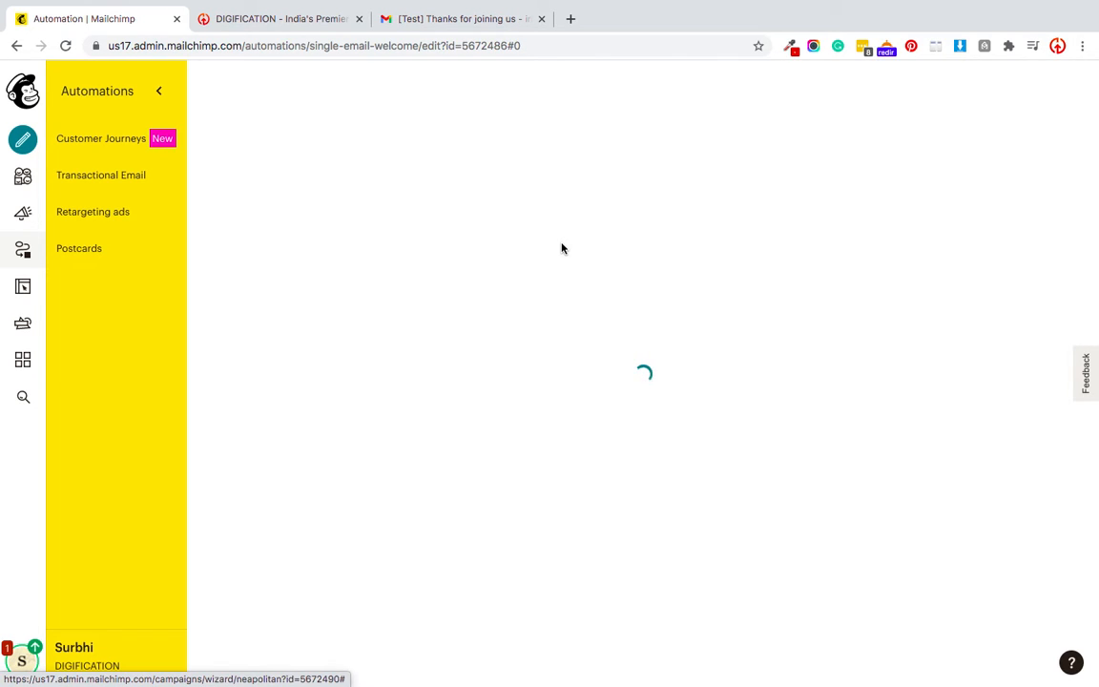
left_click(427, 21)
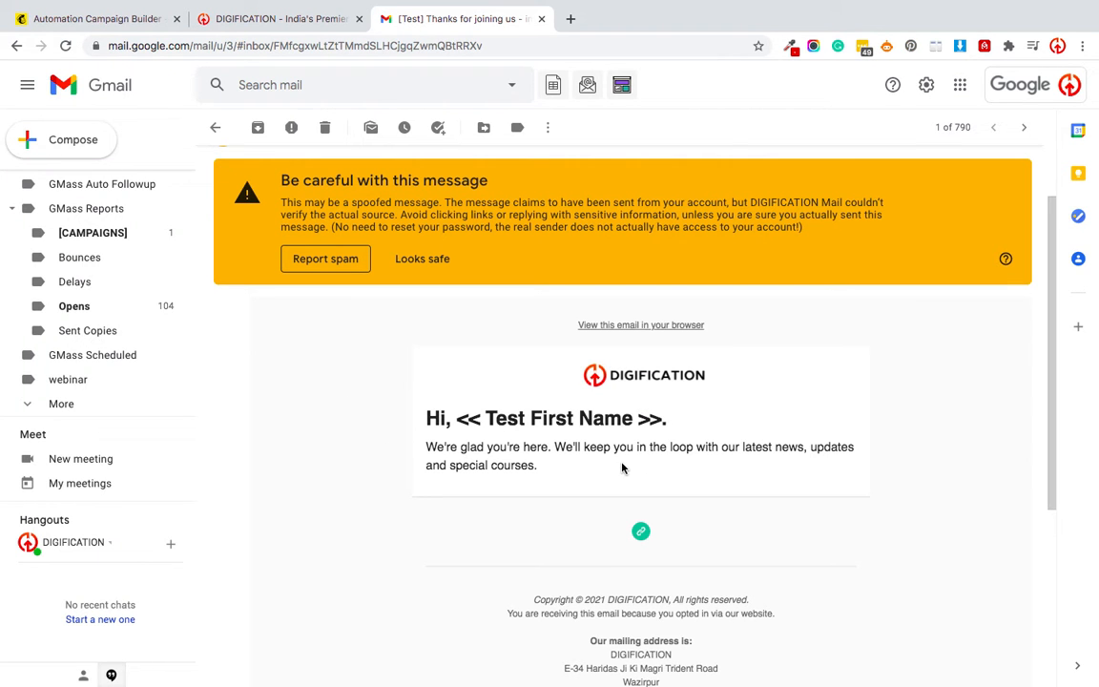
scroll(378, 431, "down", 3)
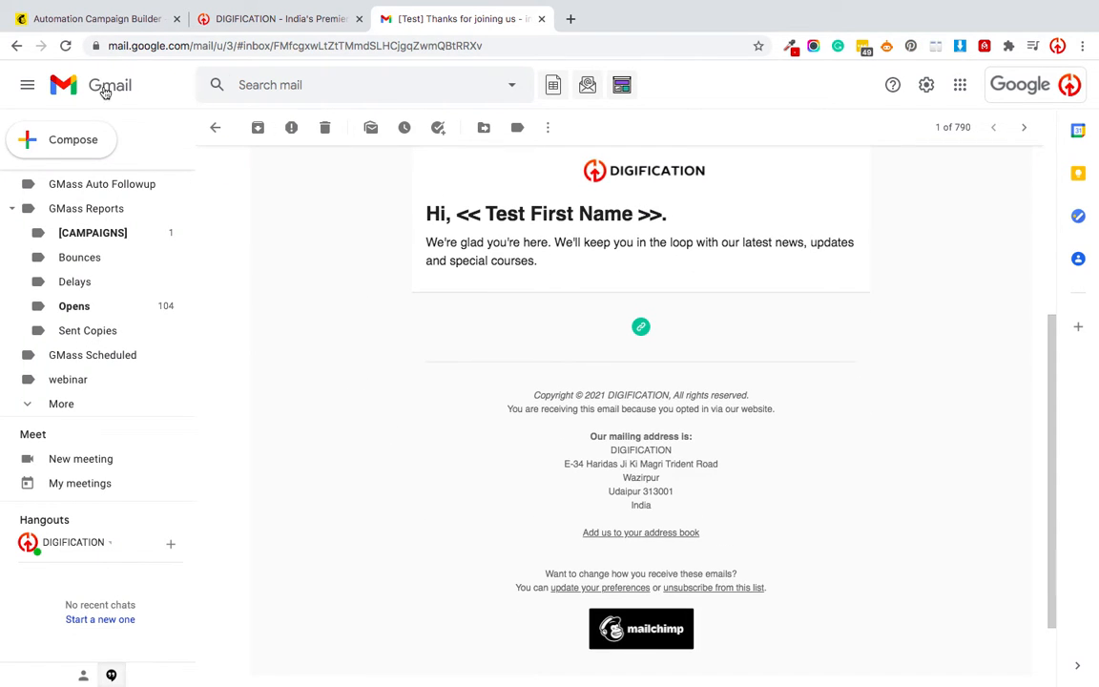
left_click(71, 27)
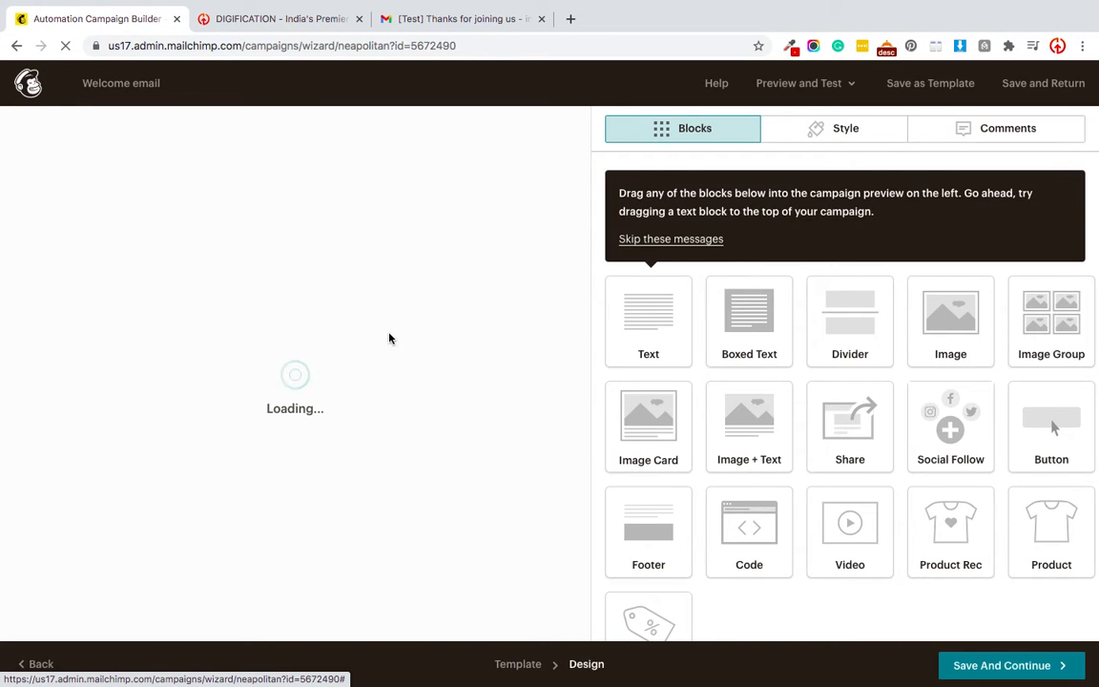
Delete the first-name merge tags so the greeting heading reads just 'Hi,' and save the block.
left_click(277, 21)
scroll(463, 488, "down", 20)
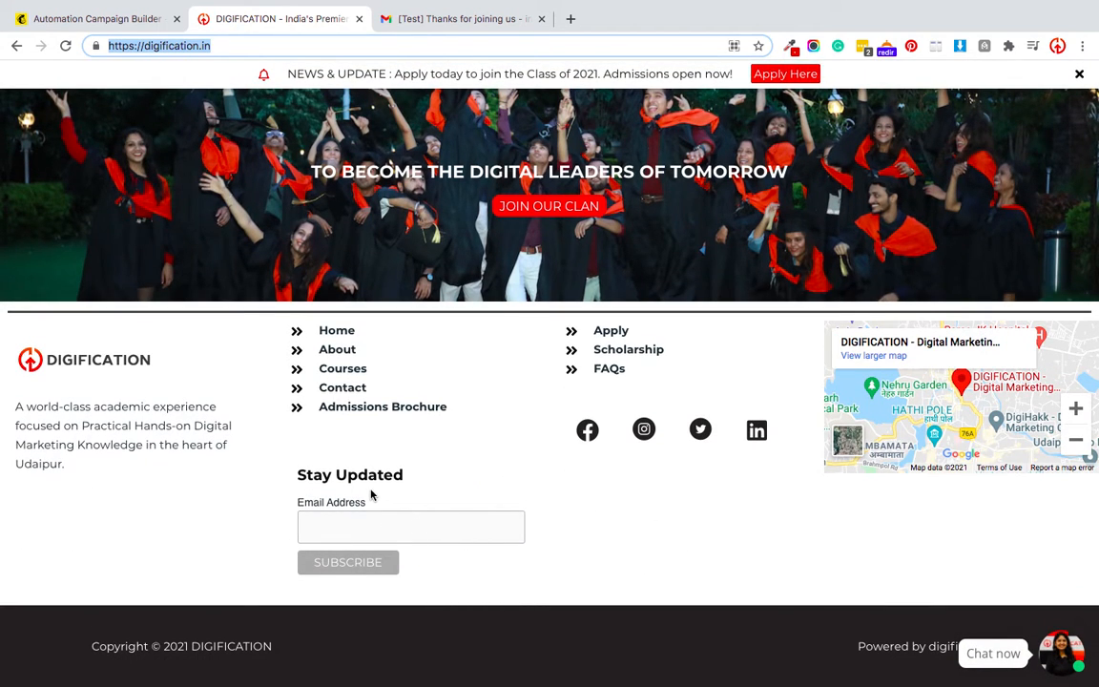
left_click(26, 19)
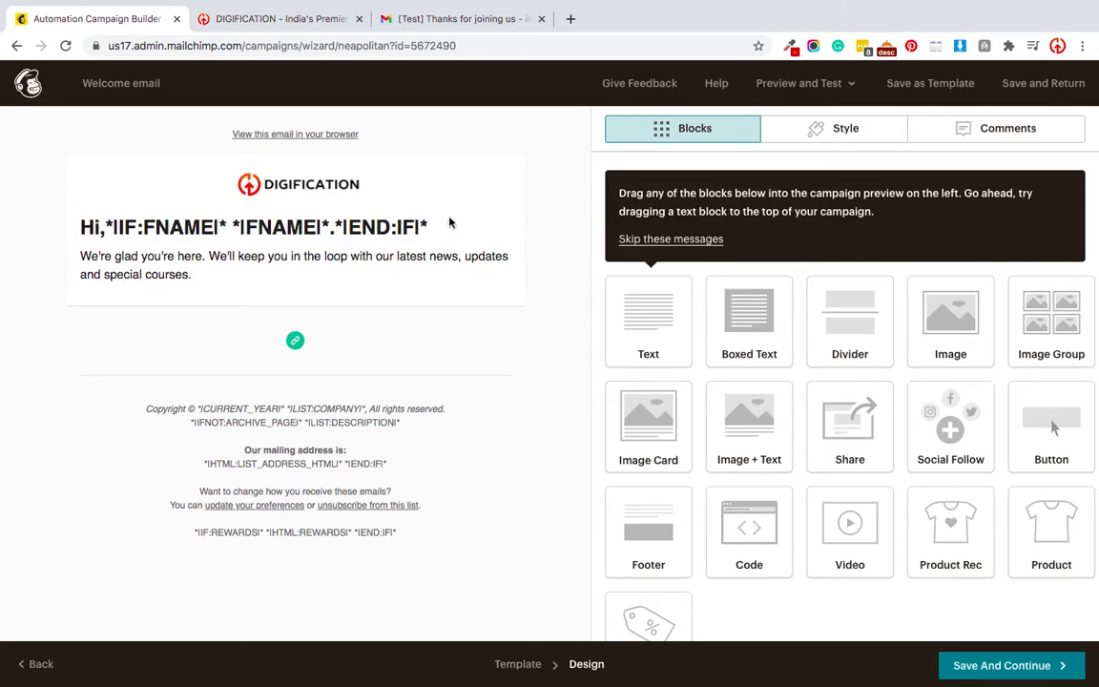
mouse_move(410, 235)
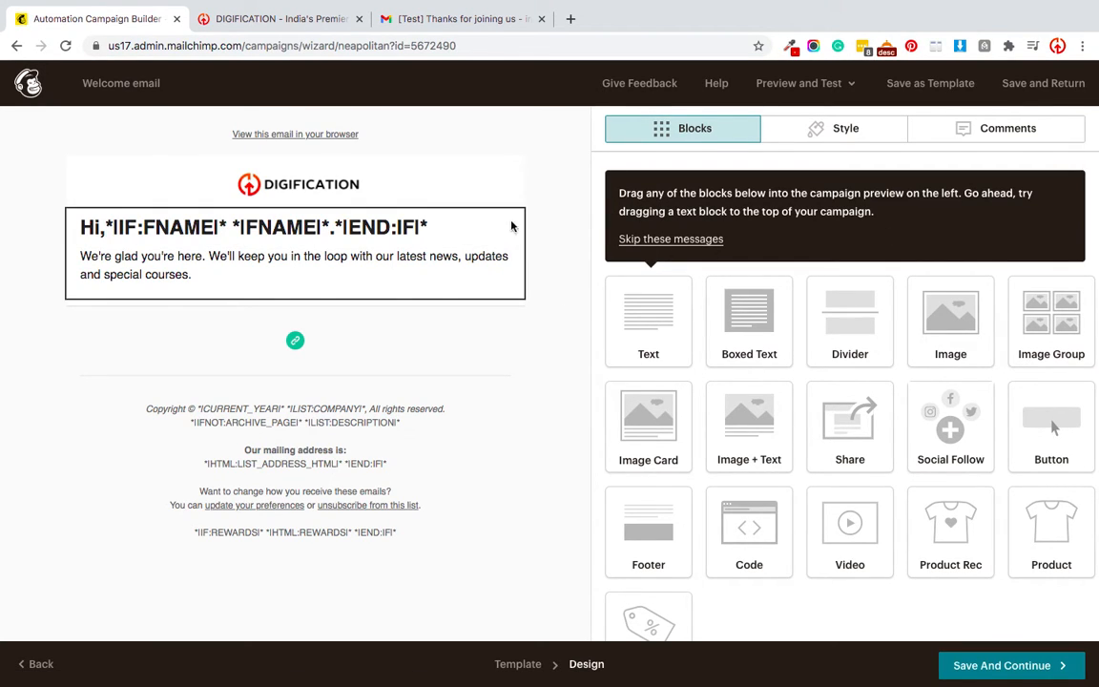
left_click(382, 217)
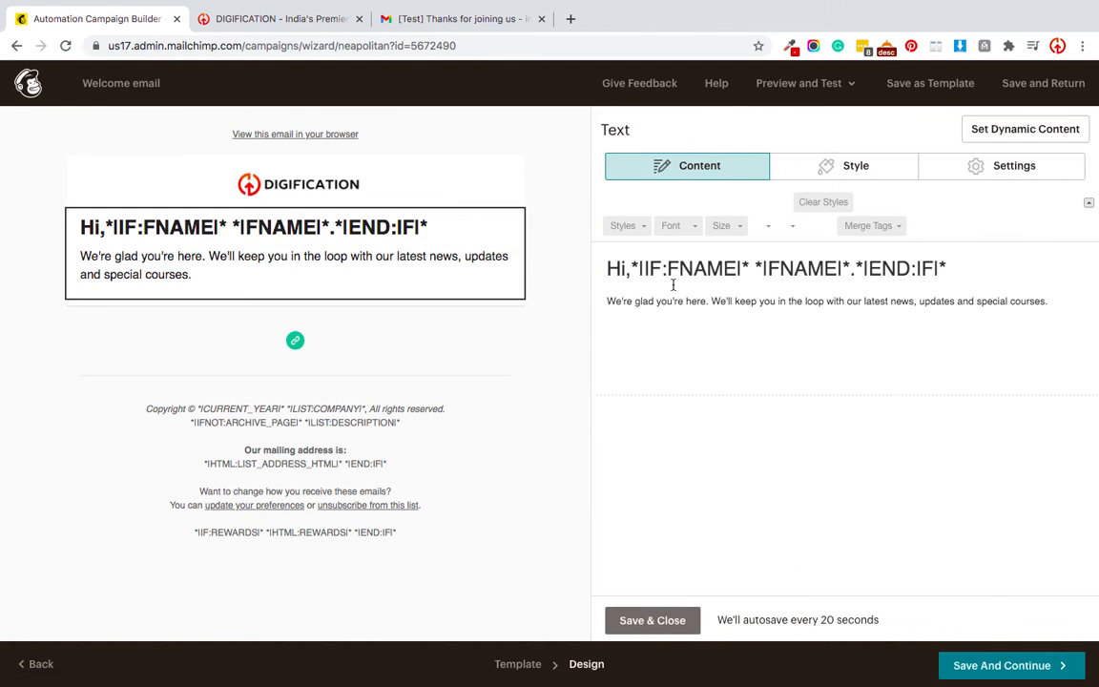
left_click(748, 275)
triple_click(839, 273)
left_click(870, 274)
left_click_drag(946, 268, 632, 270)
key("BackSpace")
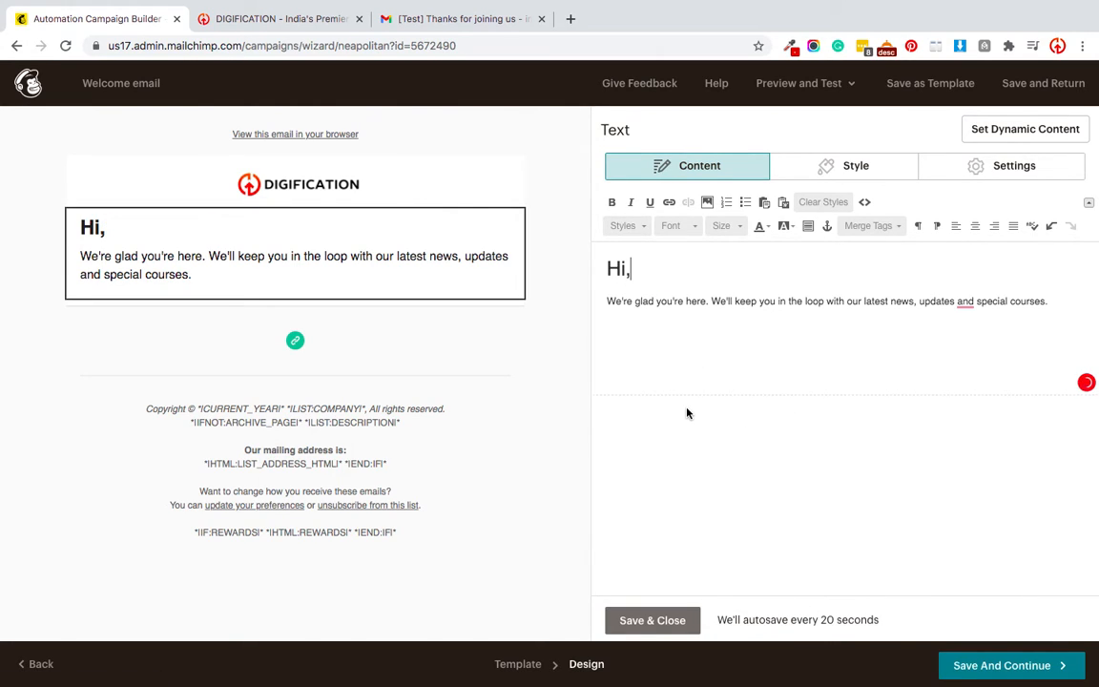
left_click(634, 622)
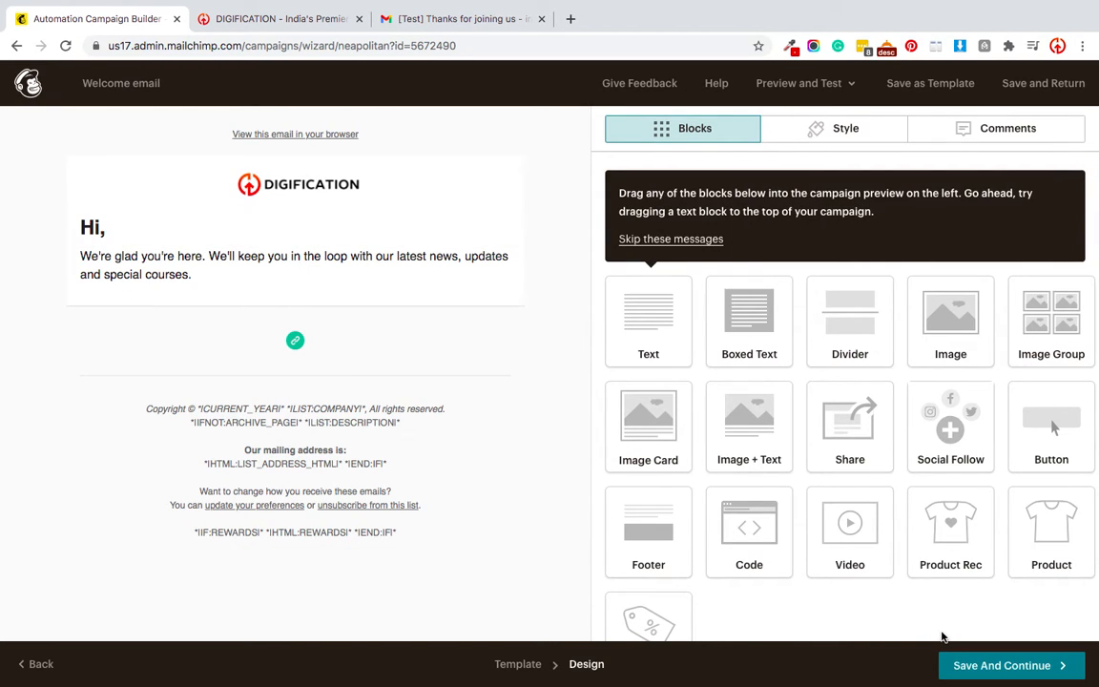
Save the design and look over the Welcome email draft summary with the 'Hi,' preview.
left_click(956, 662)
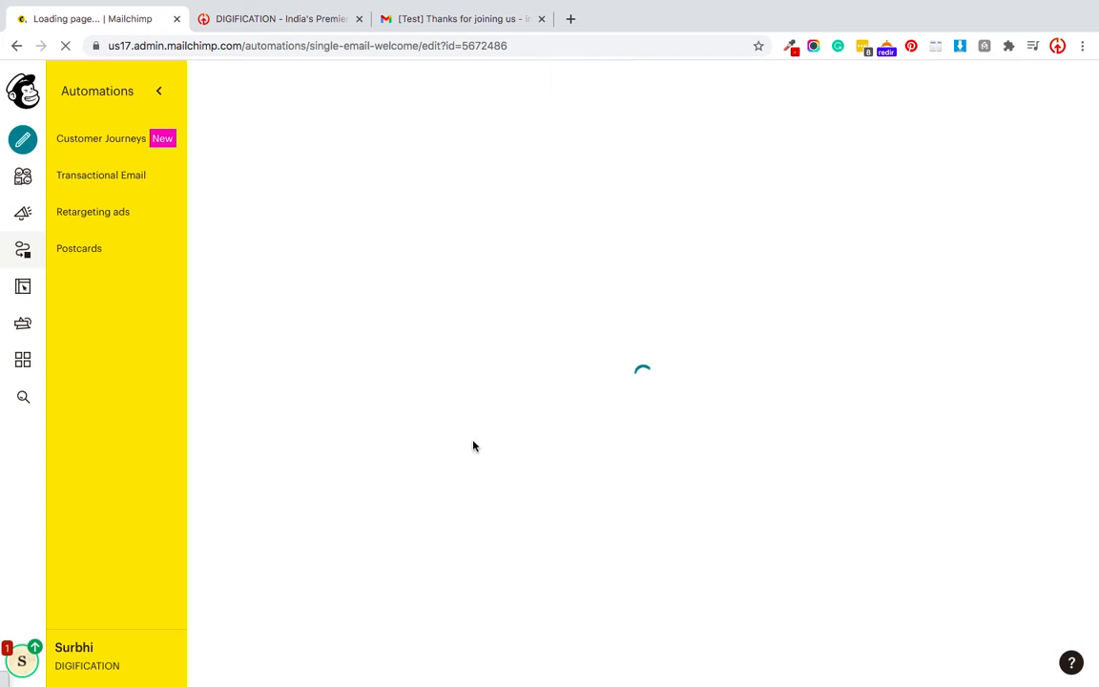
scroll(478, 455, "down", 2)
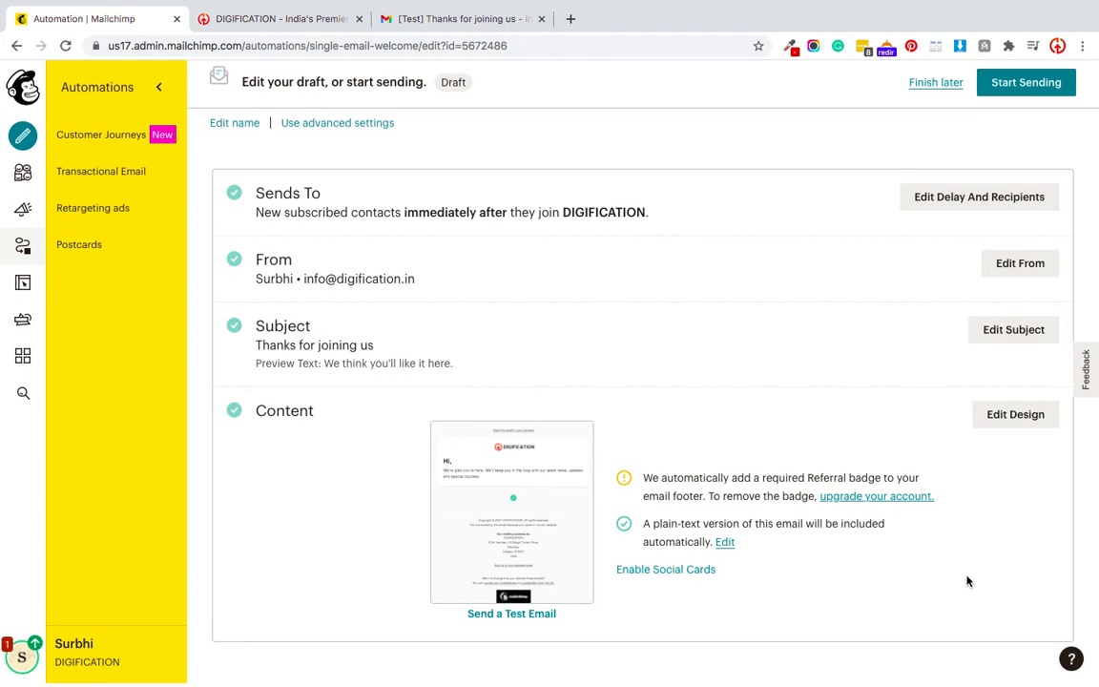
scroll(793, 285, "up", 2)
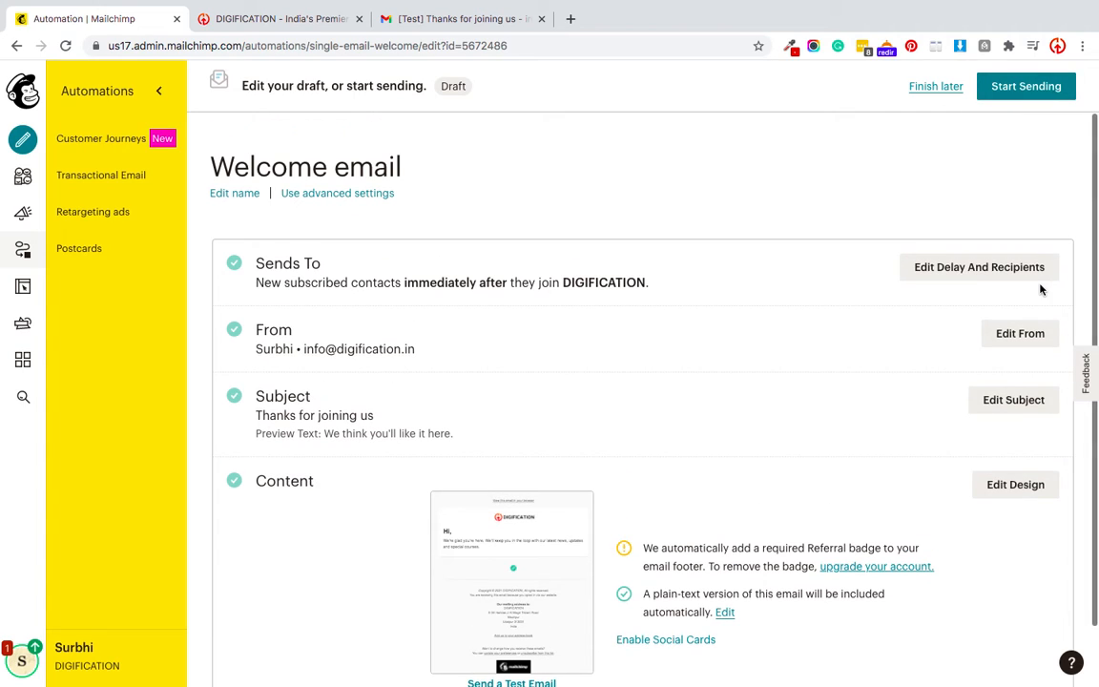
scroll(1040, 287, "down", 1)
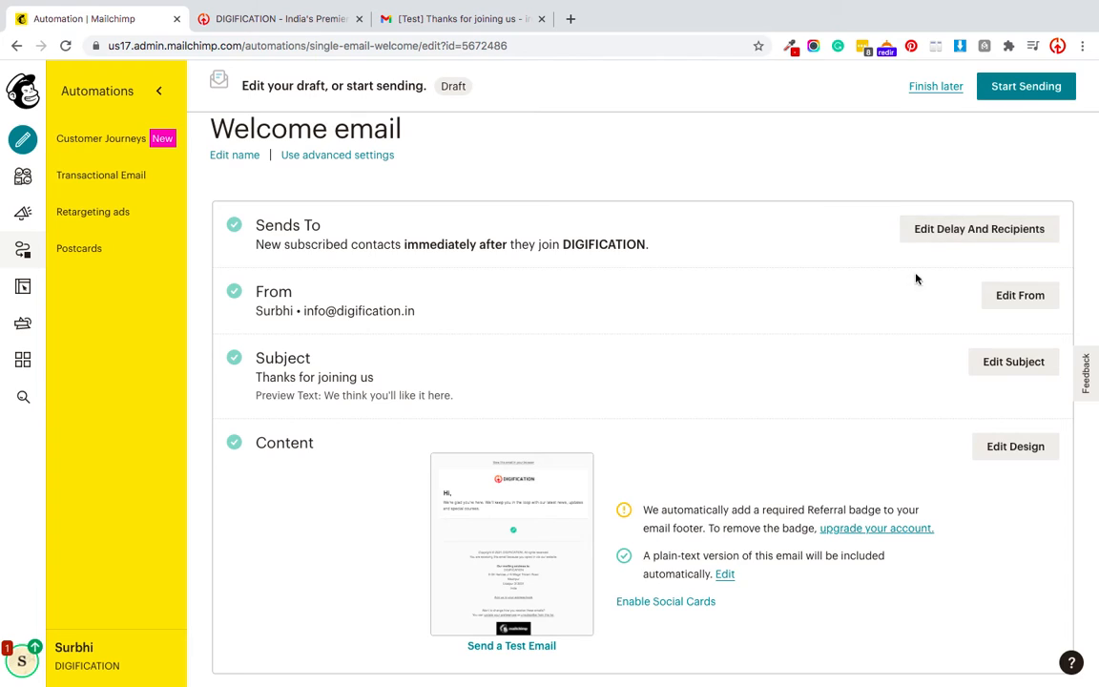
scroll(897, 289, "down", 1)
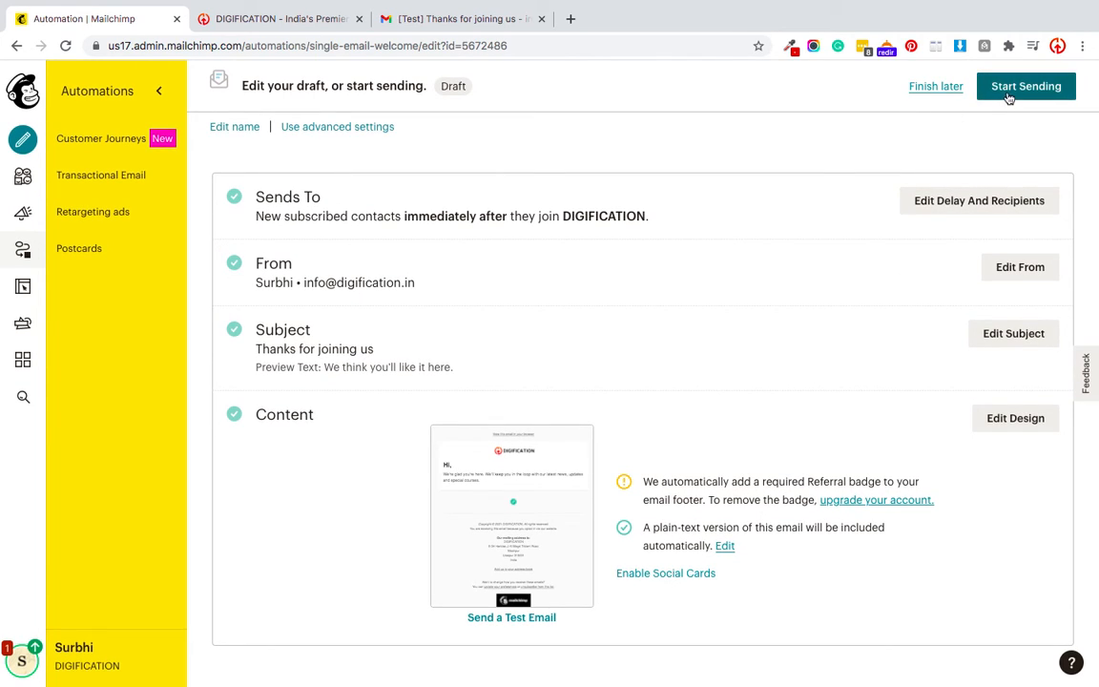
scroll(662, 248, "up", 2)
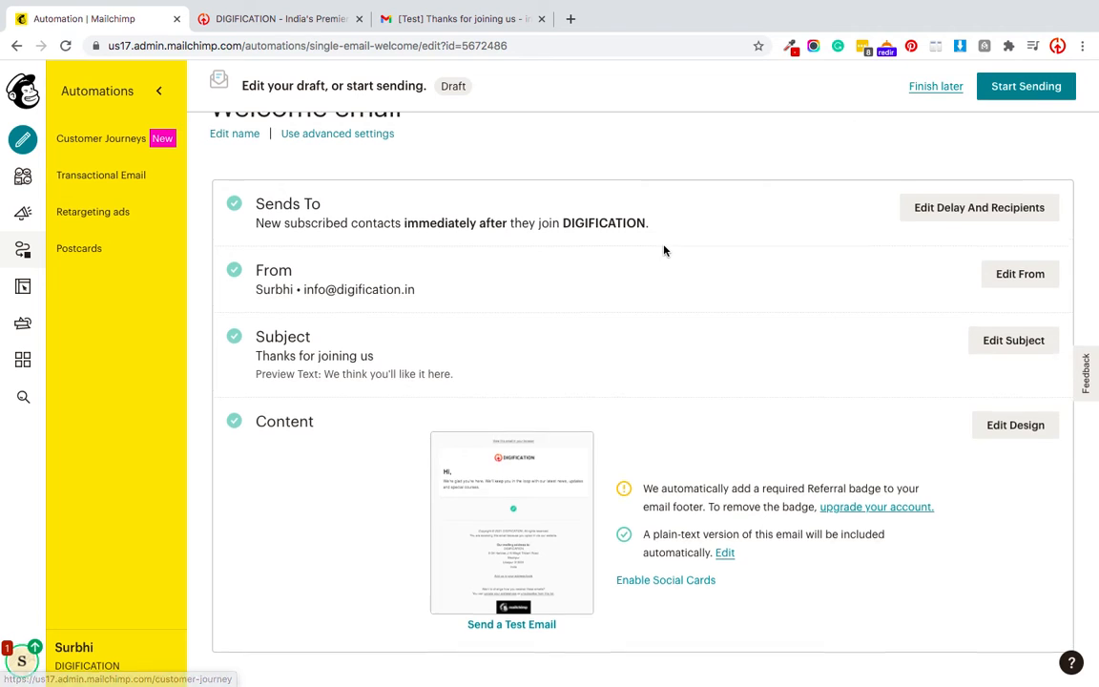
scroll(623, 407, "down", 2)
Send a test of the welcome email to the company's info inbox address.
left_click(490, 617)
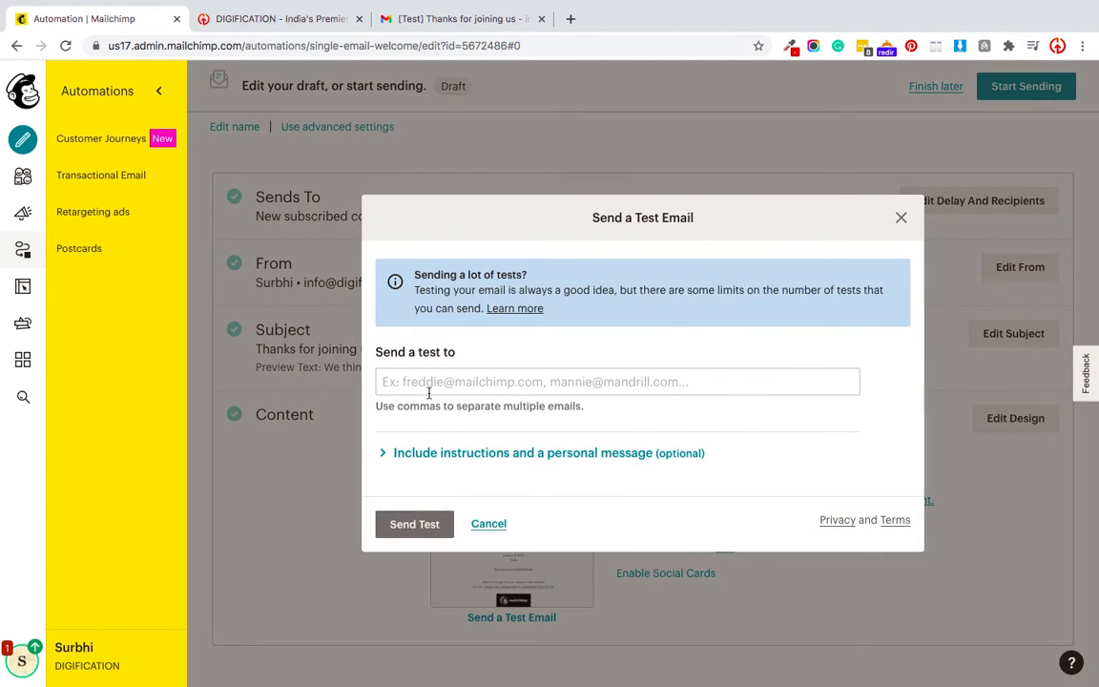
left_click(428, 390)
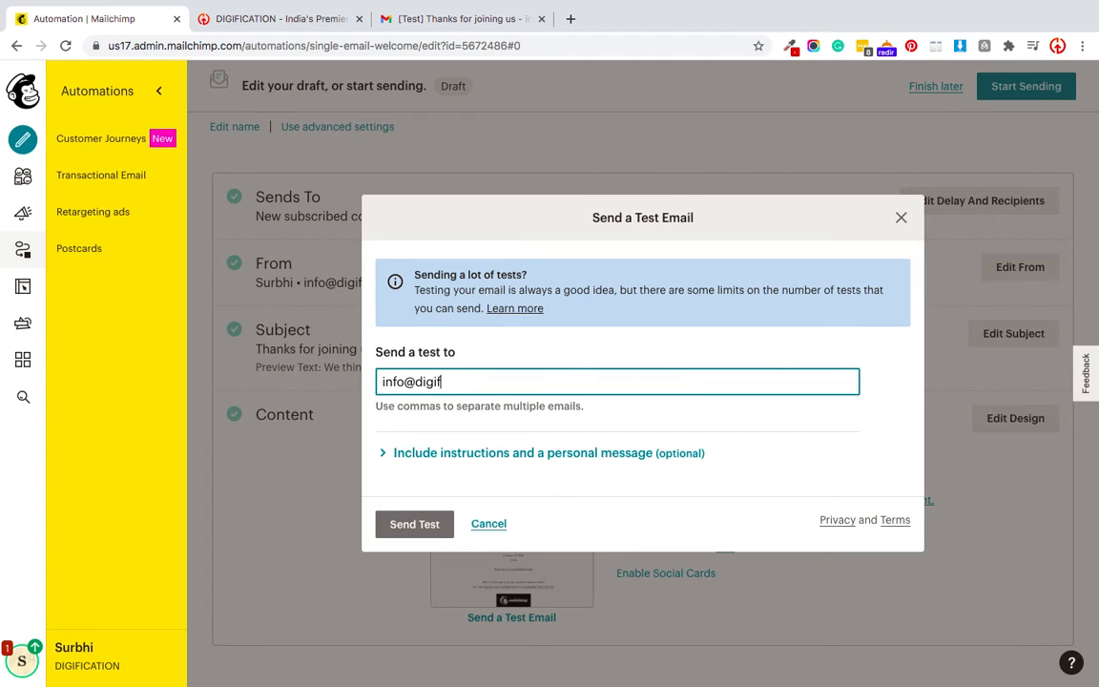
left_click(424, 524)
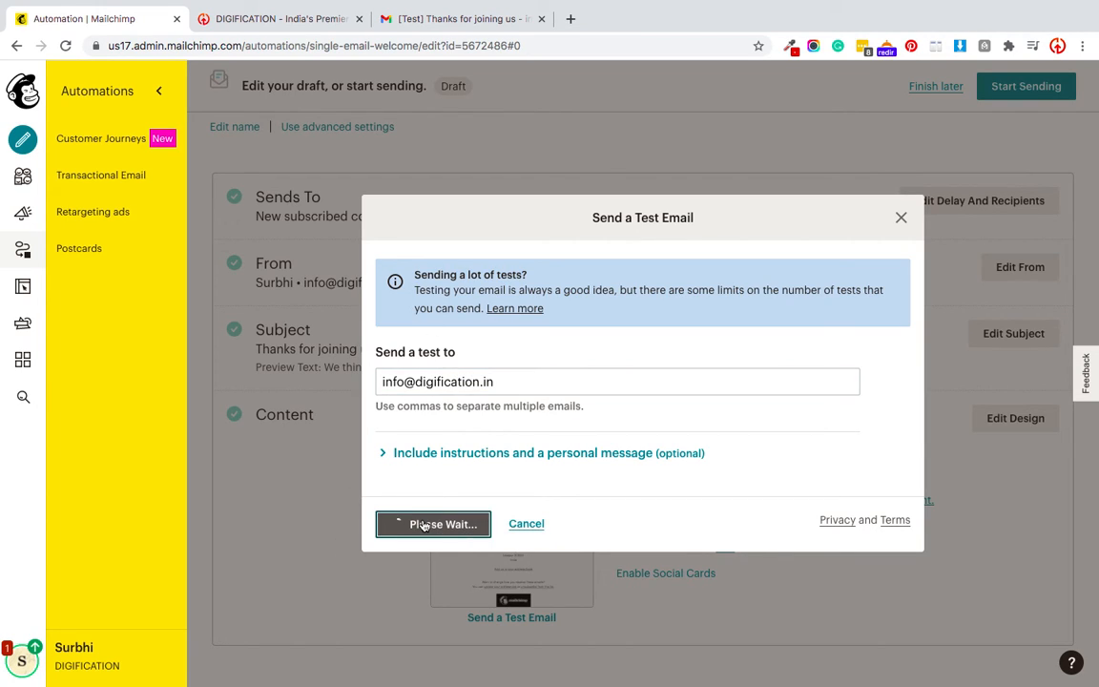
left_click(440, 20)
Trash the older test message in the Gmail inbox and refresh for the new one.
scroll(89, 191, "up", 3)
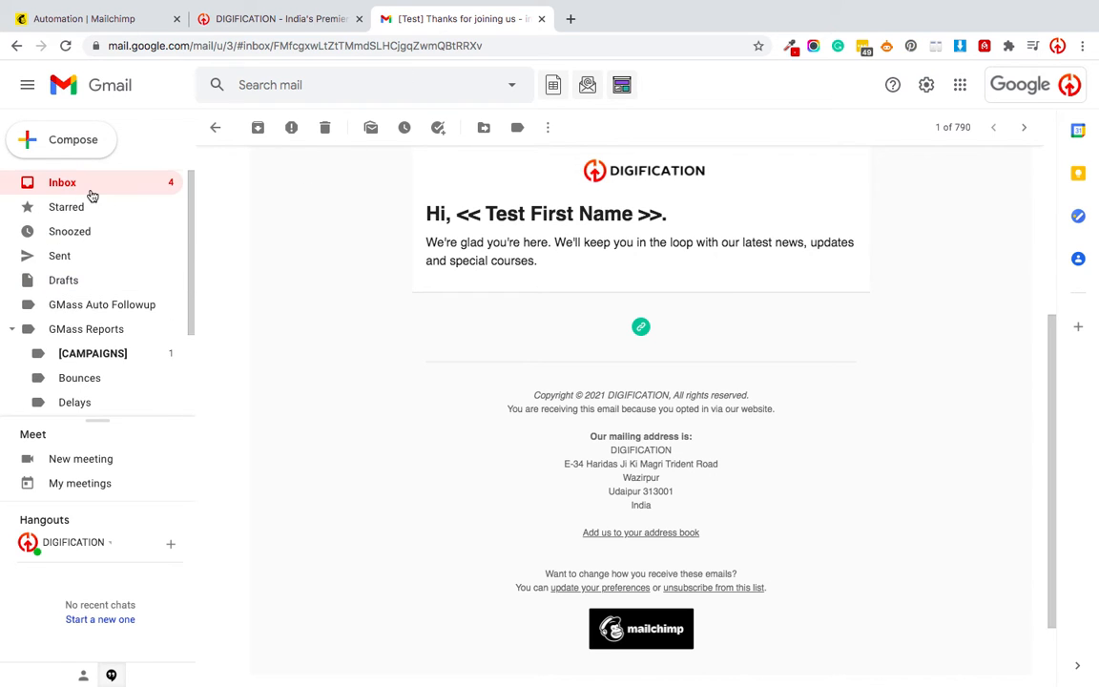
left_click(72, 182)
left_click(214, 161)
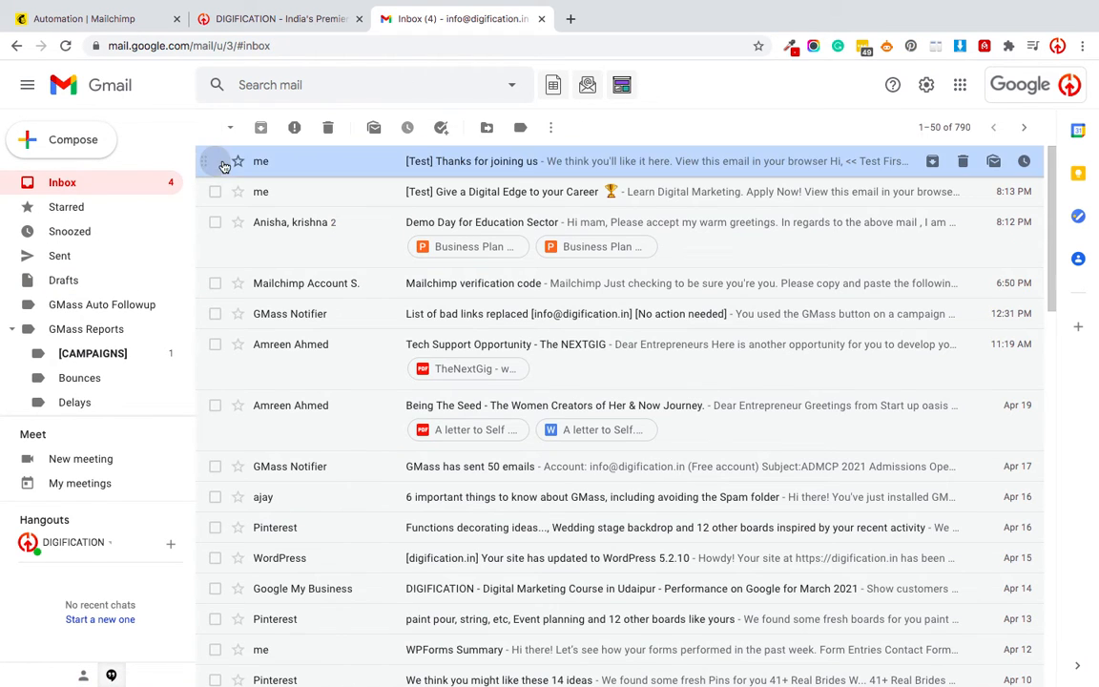
left_click(332, 128)
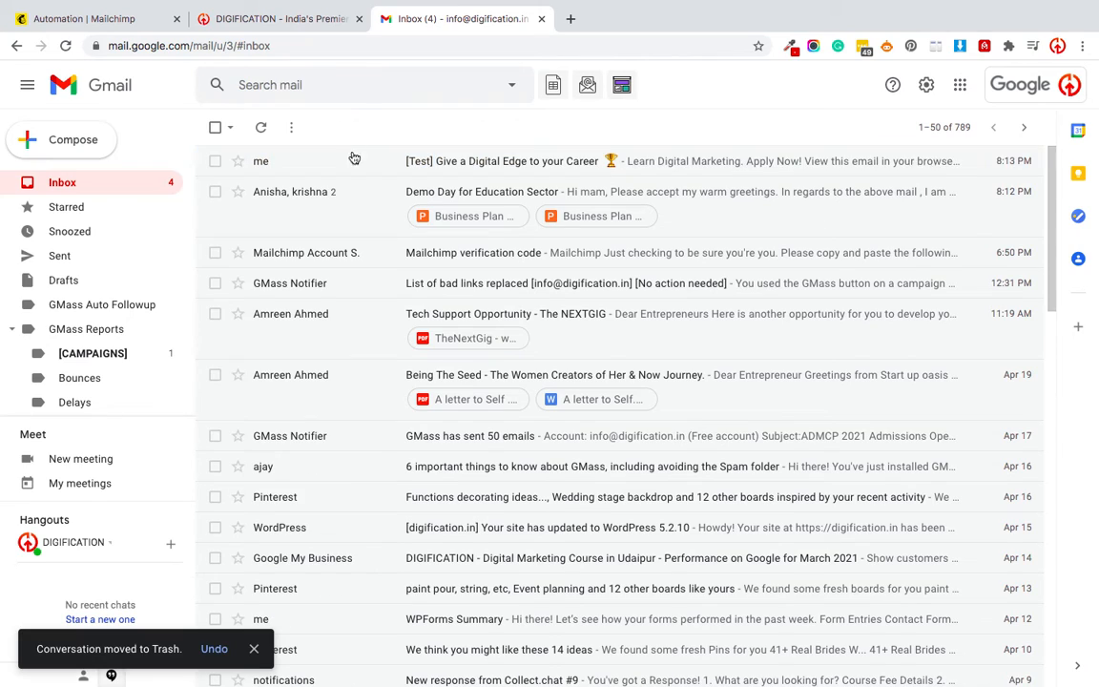
left_click(261, 127)
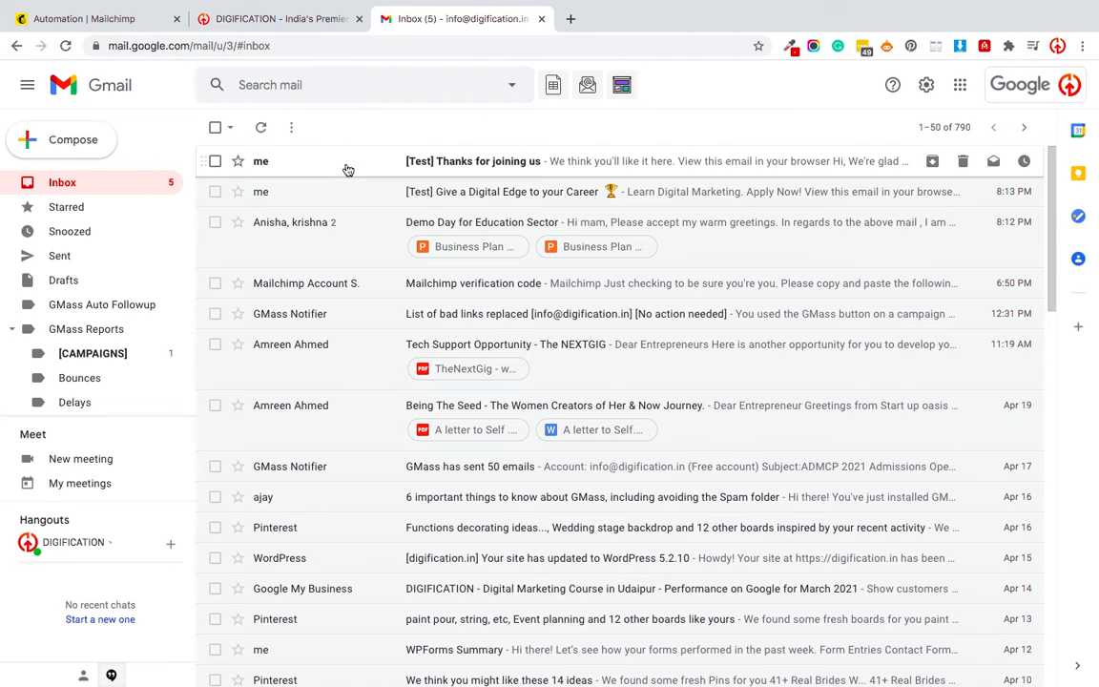
Check the new 'Thanks for joining us' test greets with 'Hi,', mark it safe, and dismiss Mailchimp's confirmation.
left_click(360, 164)
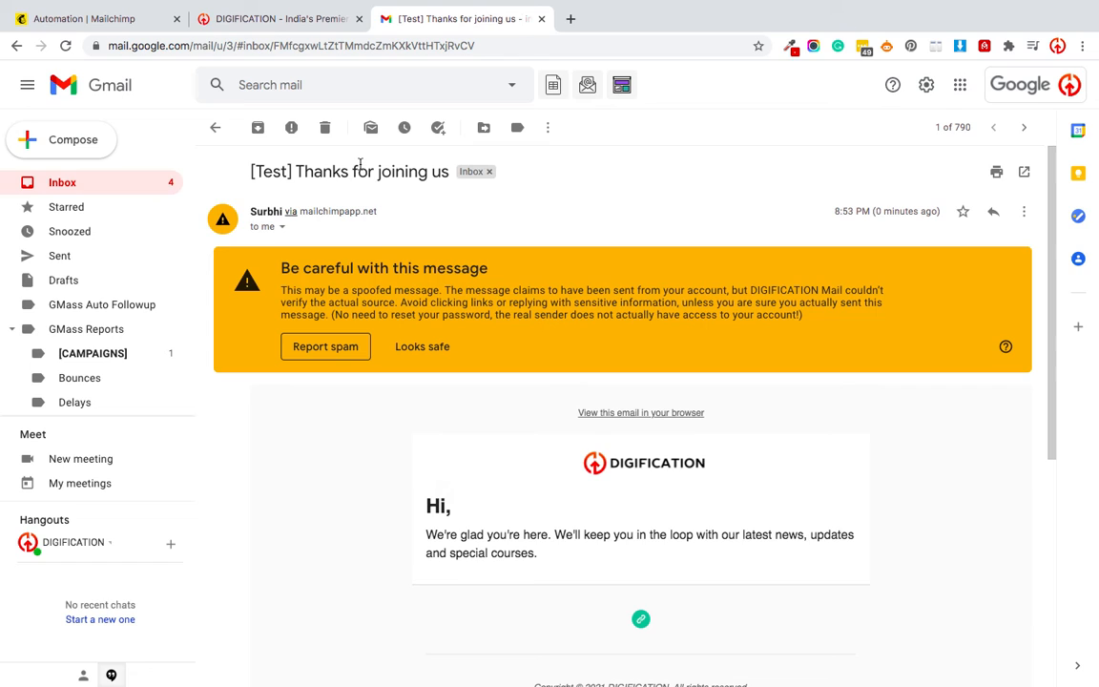
scroll(468, 520, "down", 3)
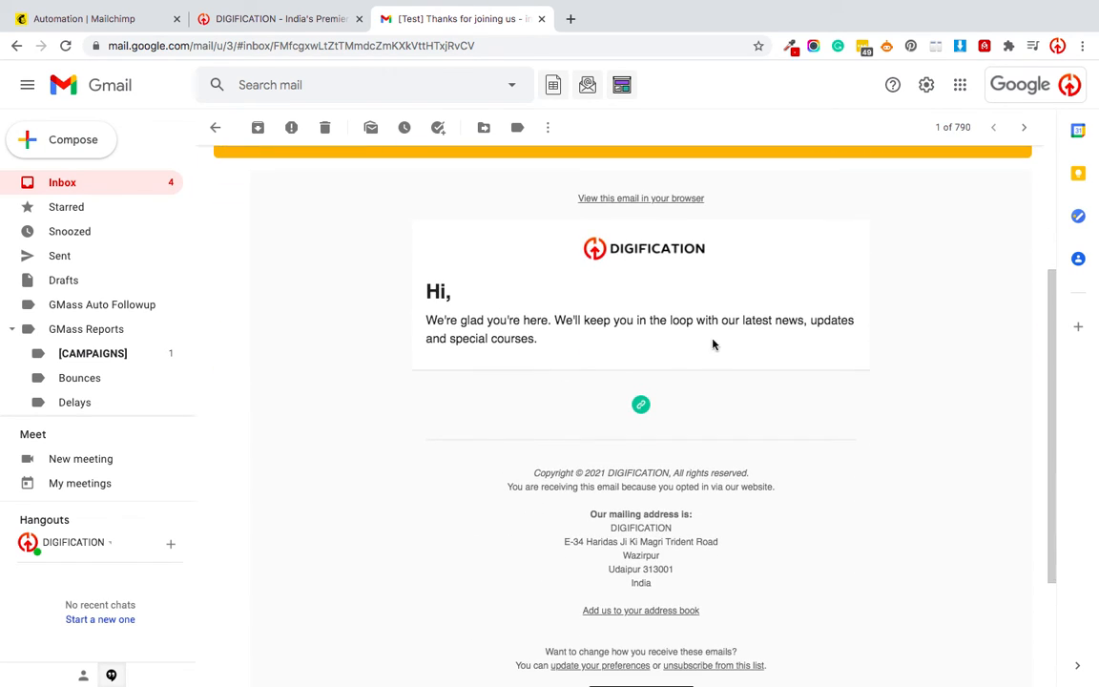
scroll(494, 391, "down", 3)
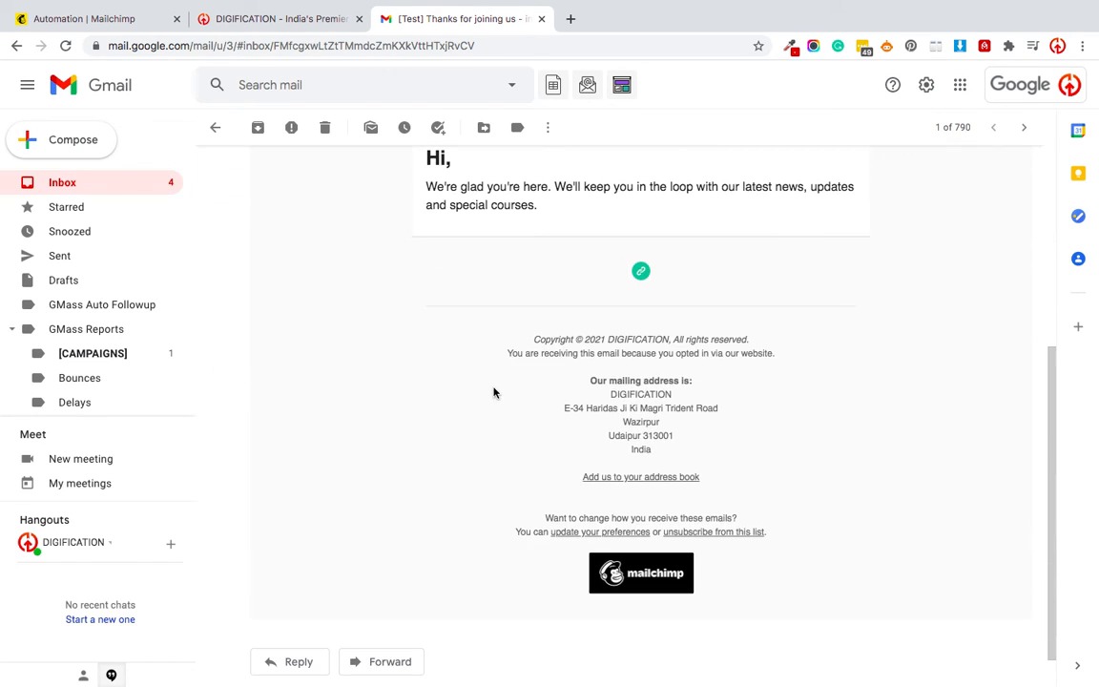
scroll(446, 398, "up", 5)
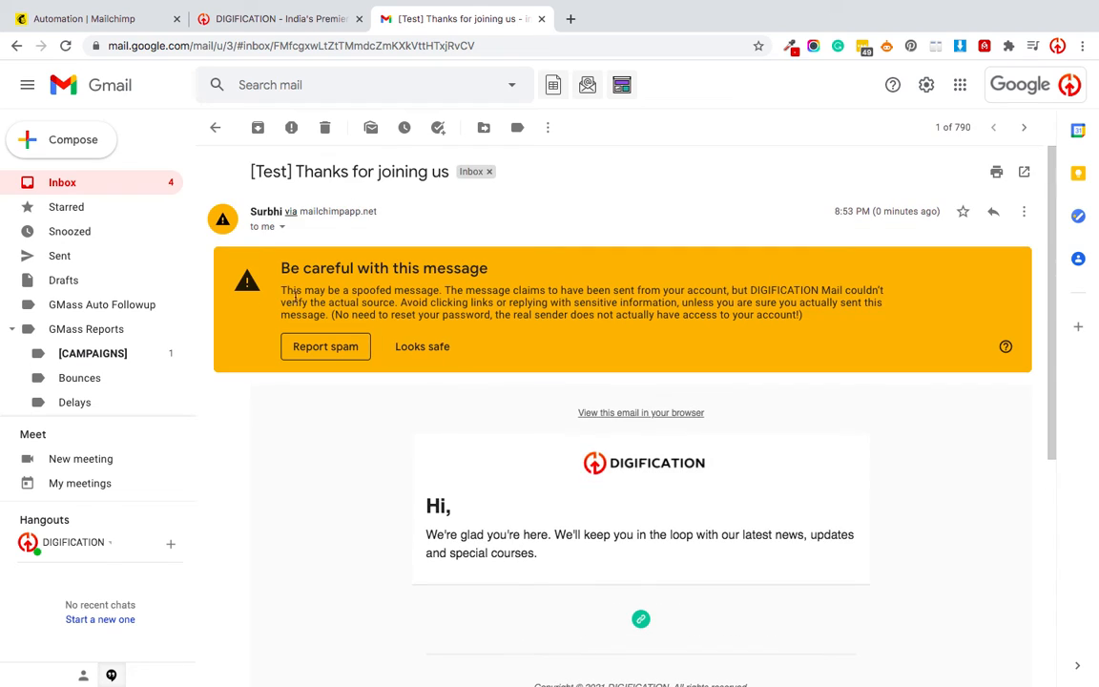
left_click(431, 349)
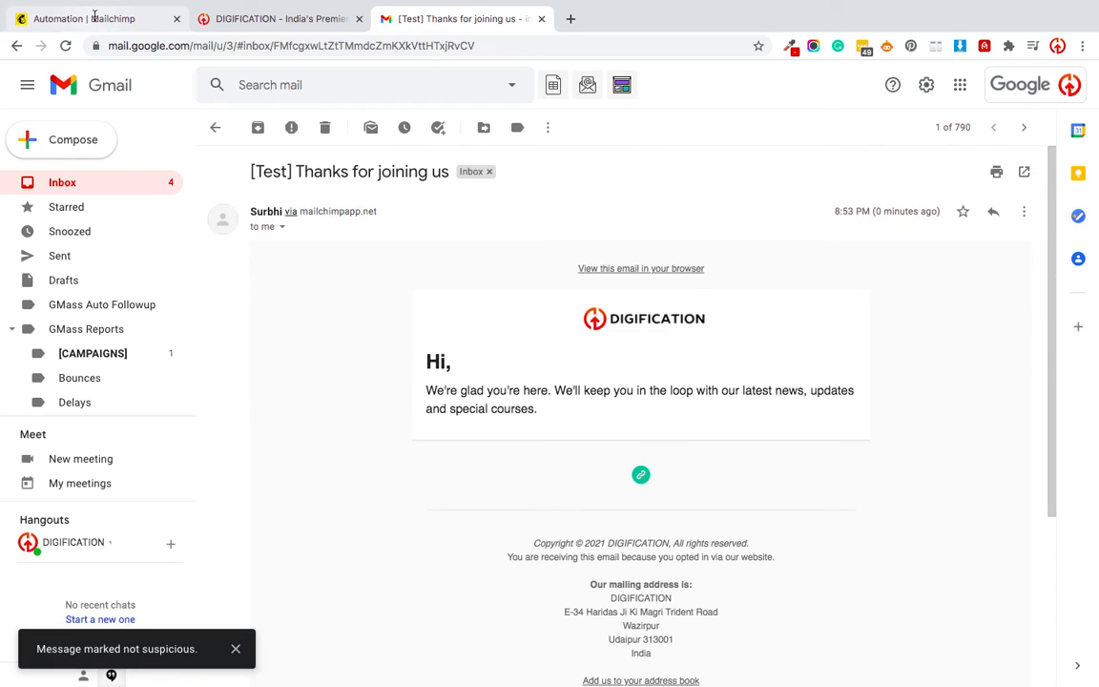
left_click(88, 18)
left_click(395, 399)
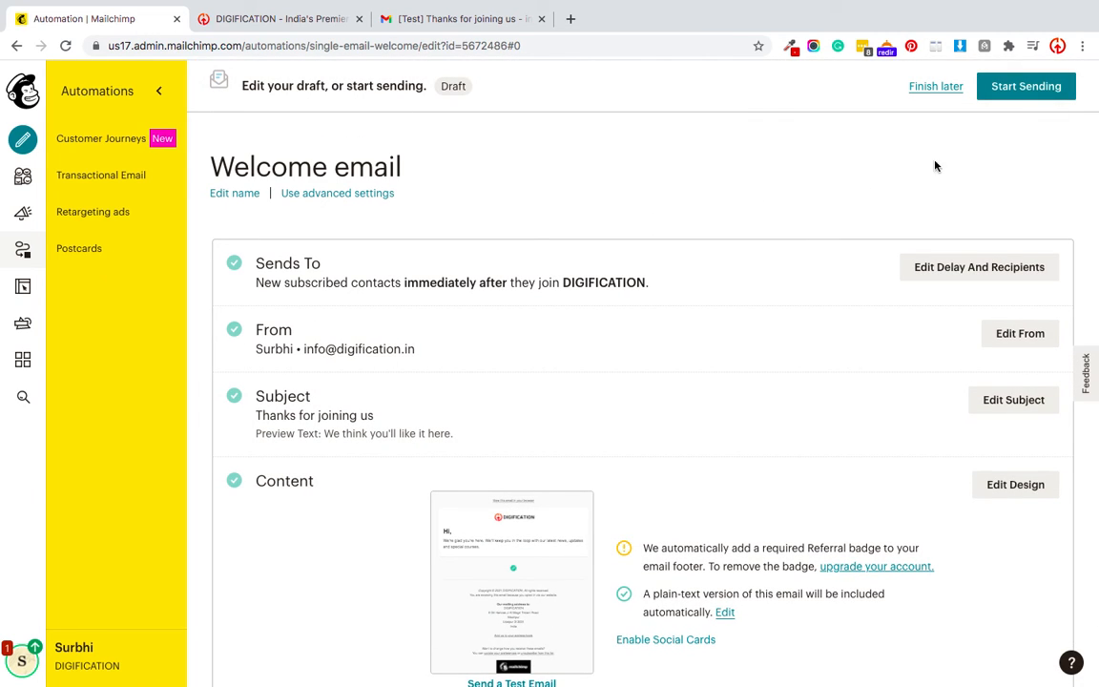
Start sending the Welcome email automation now, then choose Create Another Automation.
left_click(1033, 87)
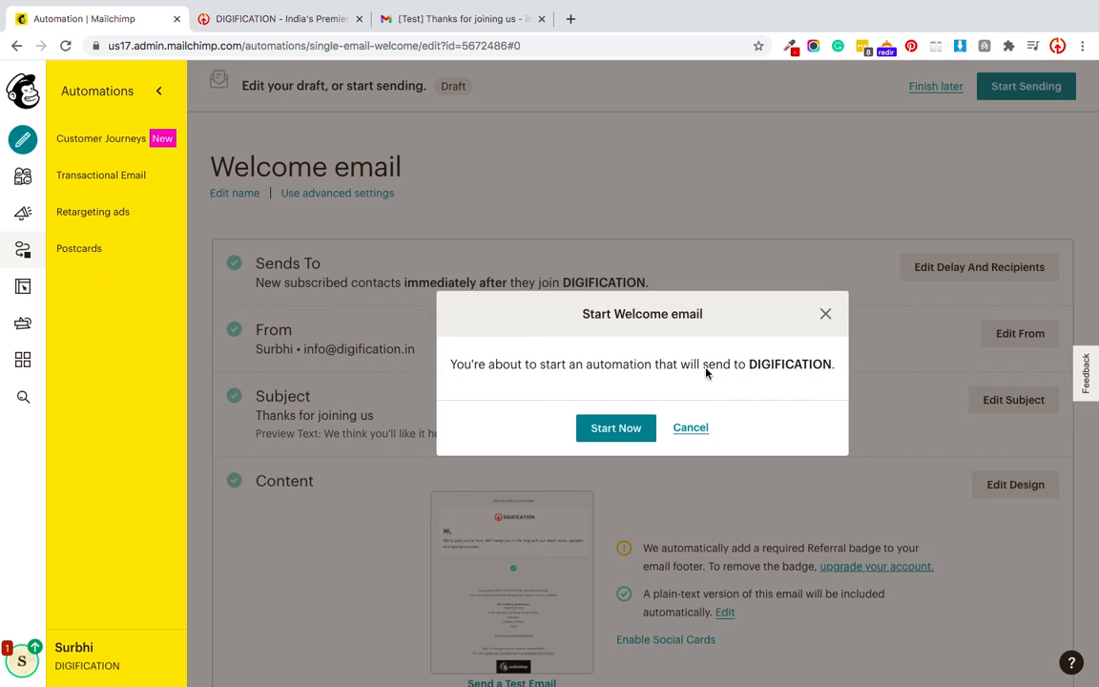
left_click(628, 430)
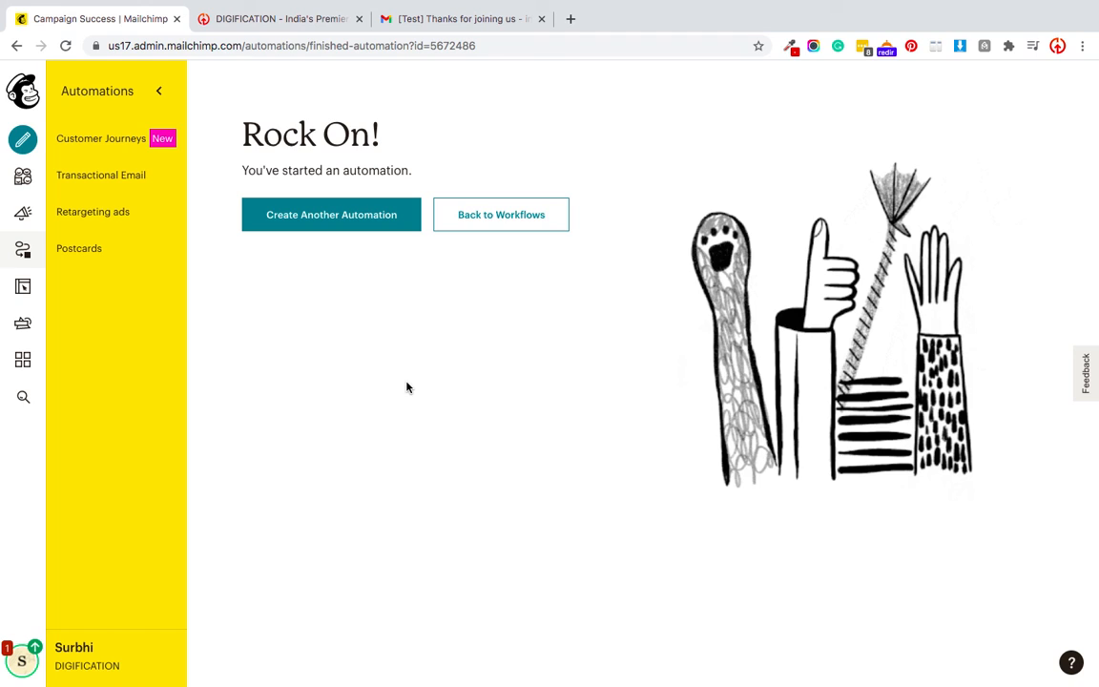
left_click(338, 218)
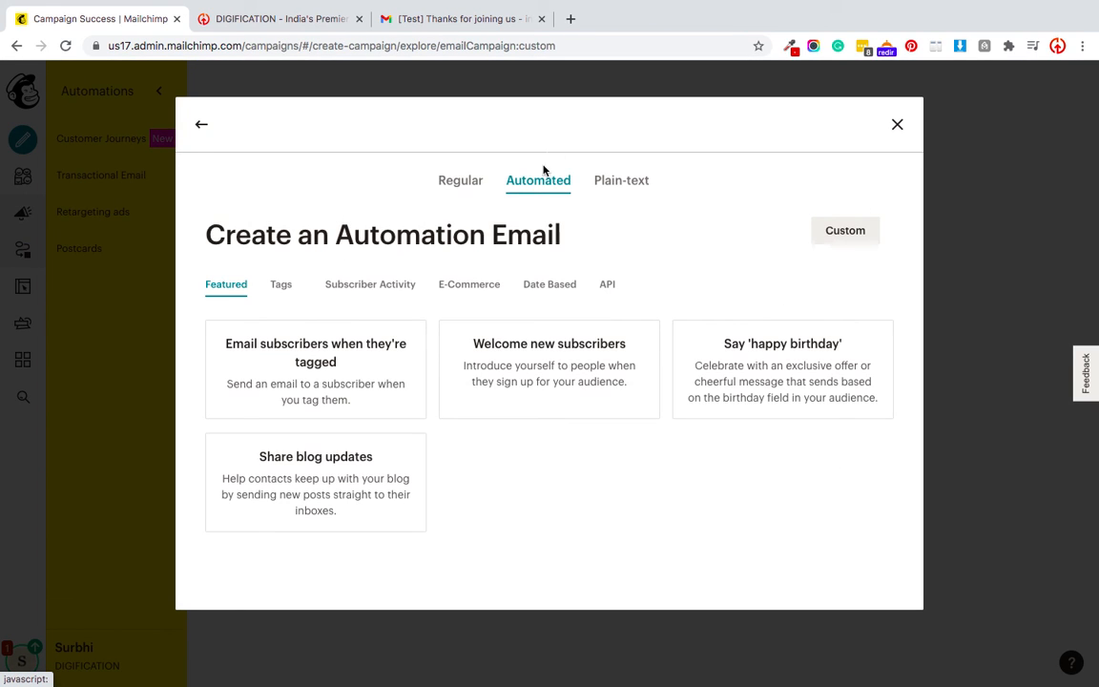